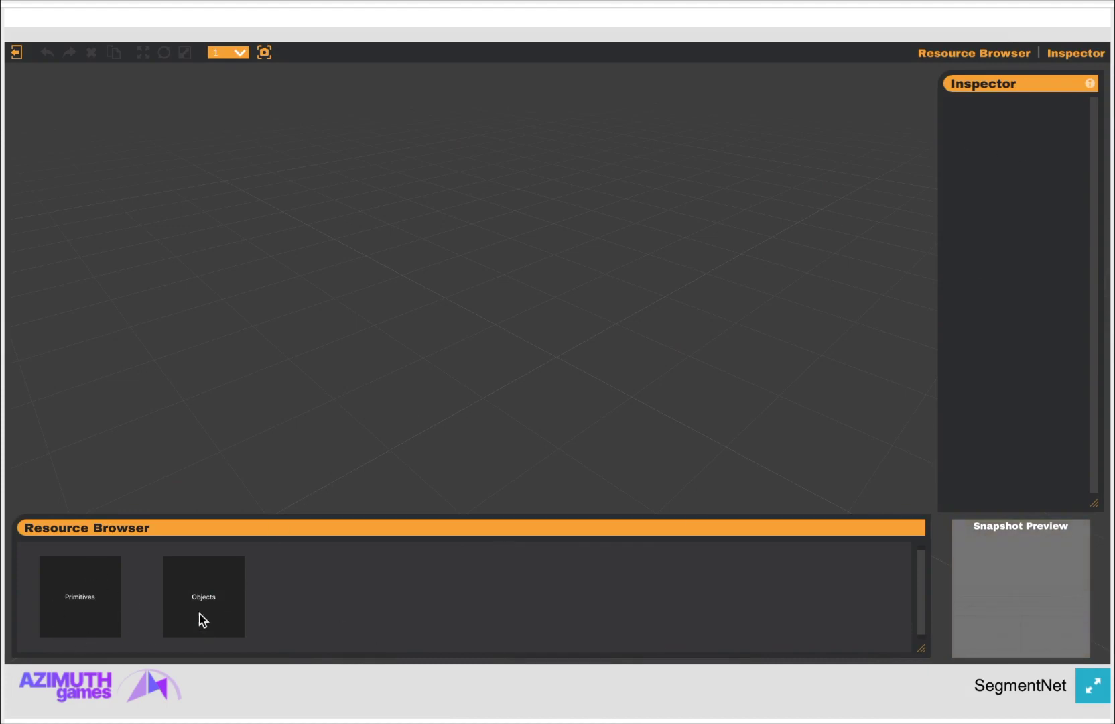
# Step: Add a cube from the primitives and flatten it to a Y scale of 0.2
pyautogui.click(74, 614)
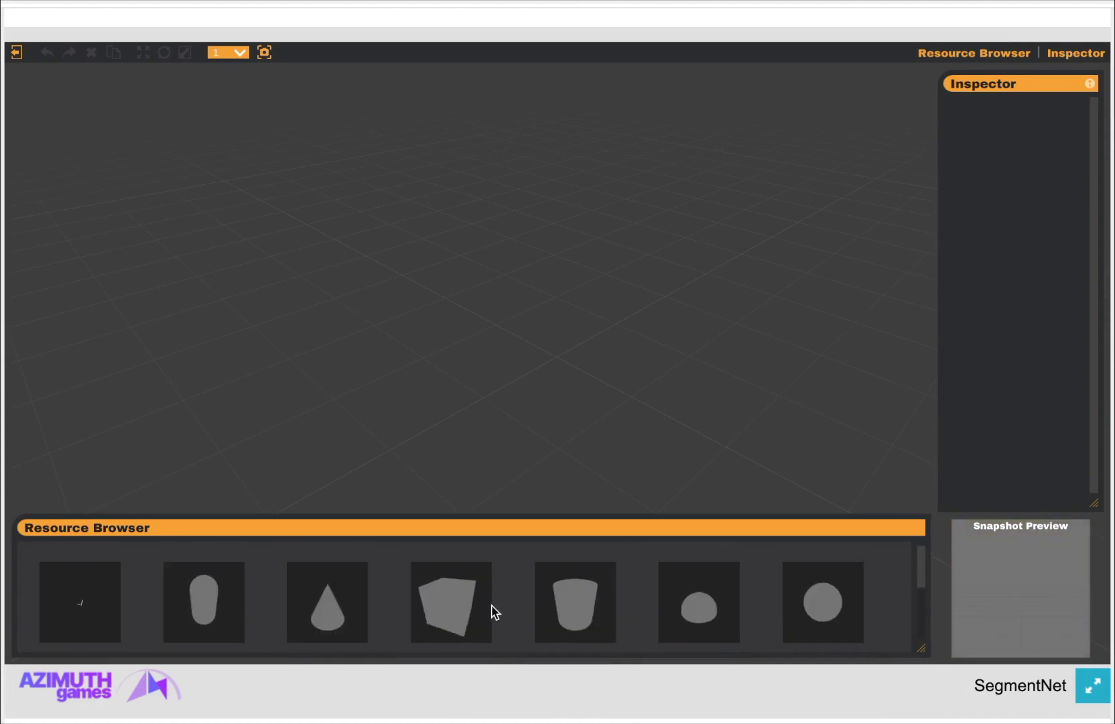
pyautogui.scroll(-3, 495, 613)
pyautogui.scroll(3, 494, 612)
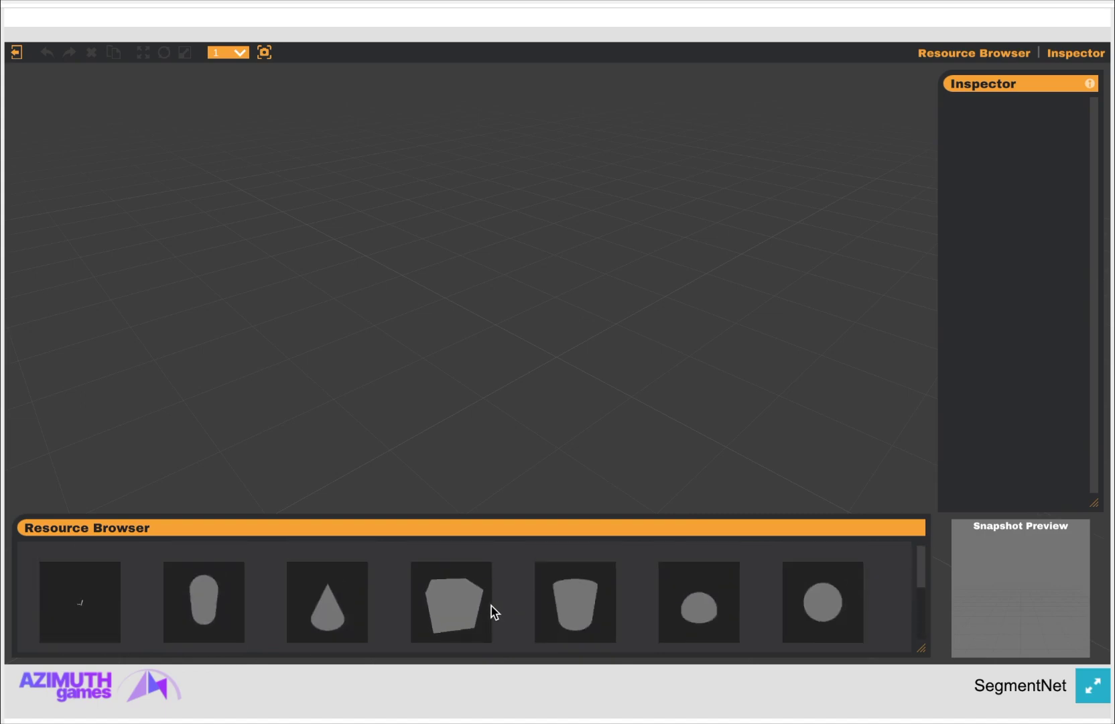
pyautogui.click(468, 606)
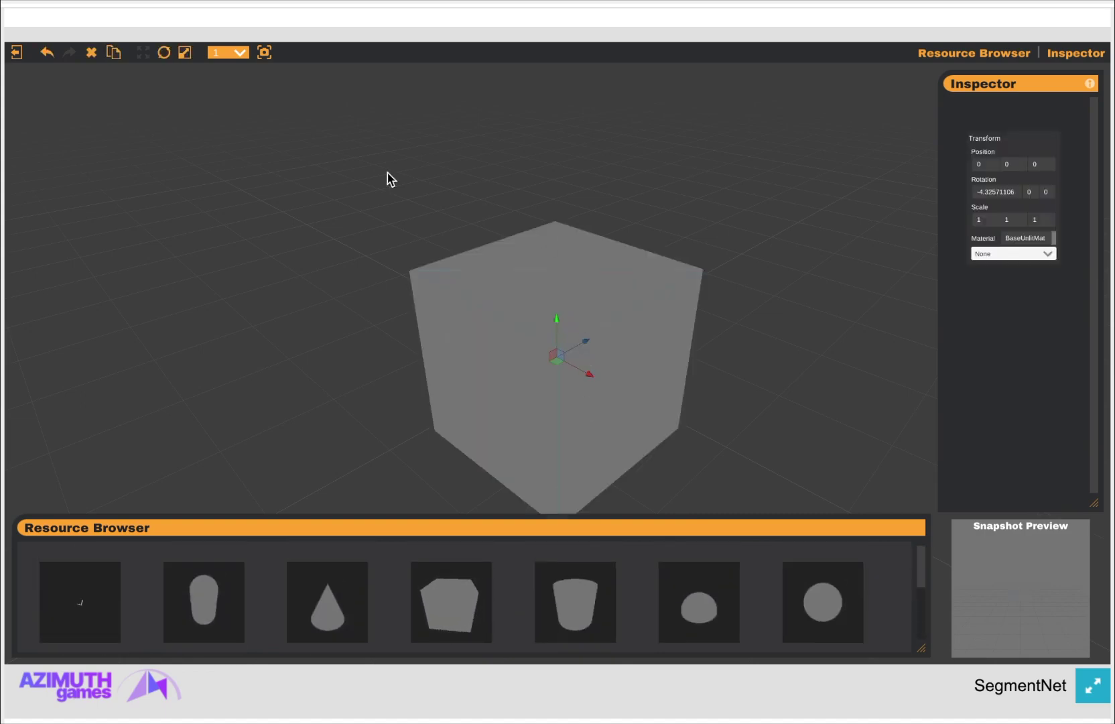
pyautogui.click(185, 53)
pyautogui.moveTo(557, 321); pyautogui.dragTo(554, 394)
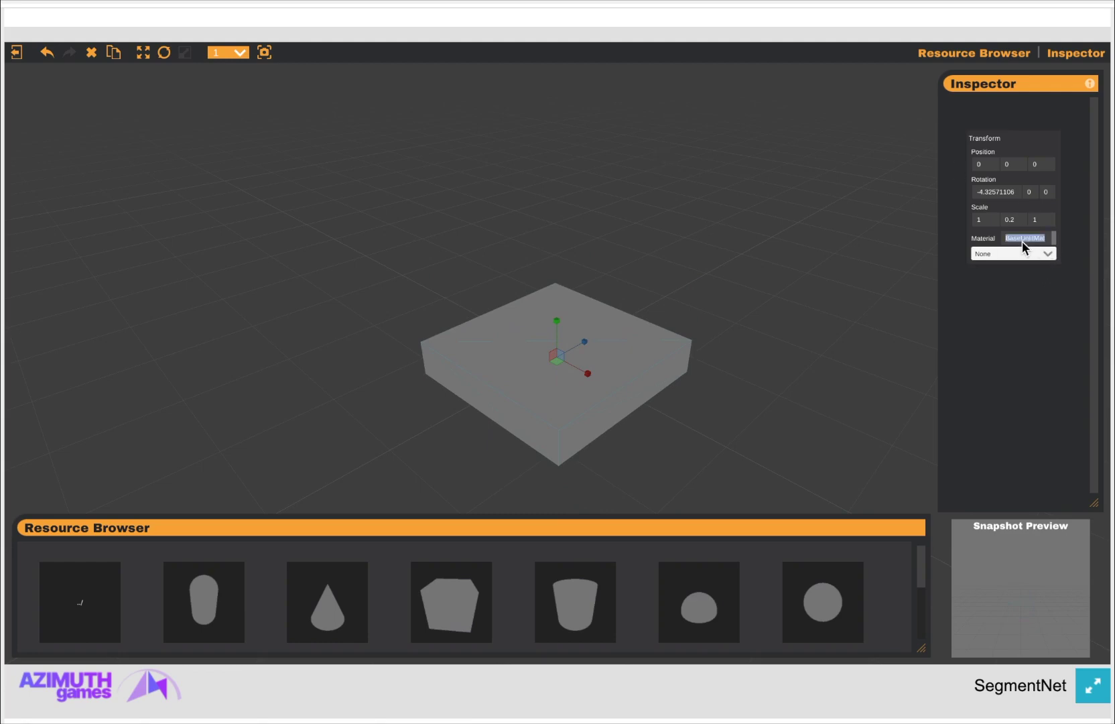
# Step: Set the slab's material to grass and assign it the grass segmentation
pyautogui.write('grass')
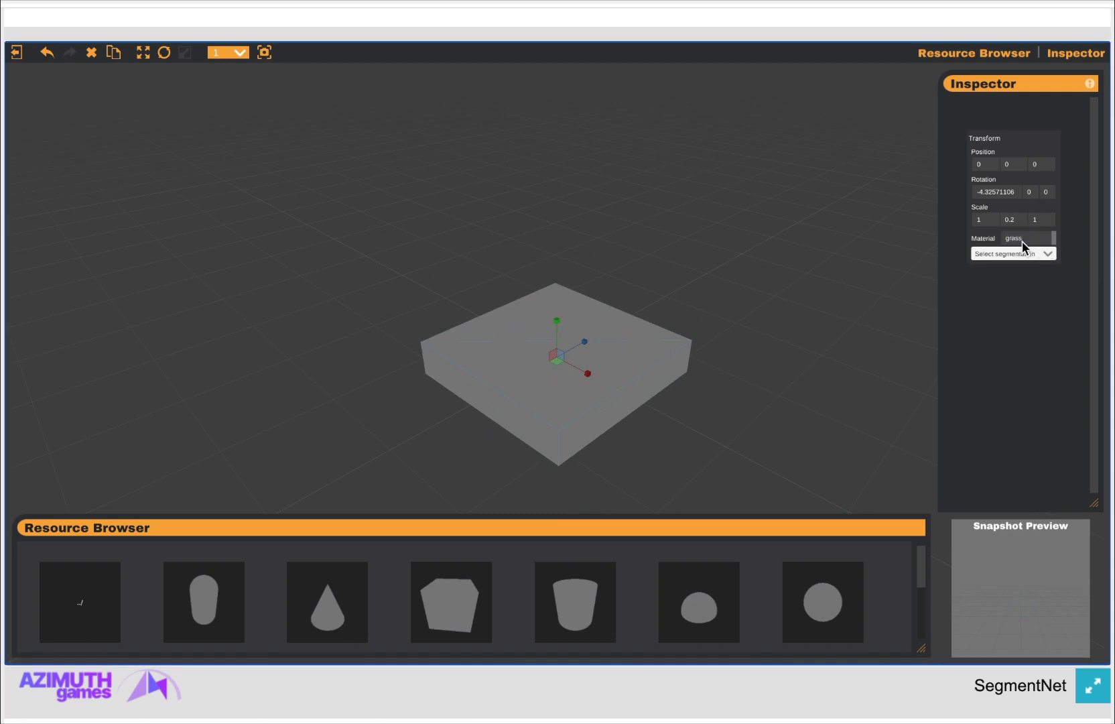
pyautogui.click(1033, 252)
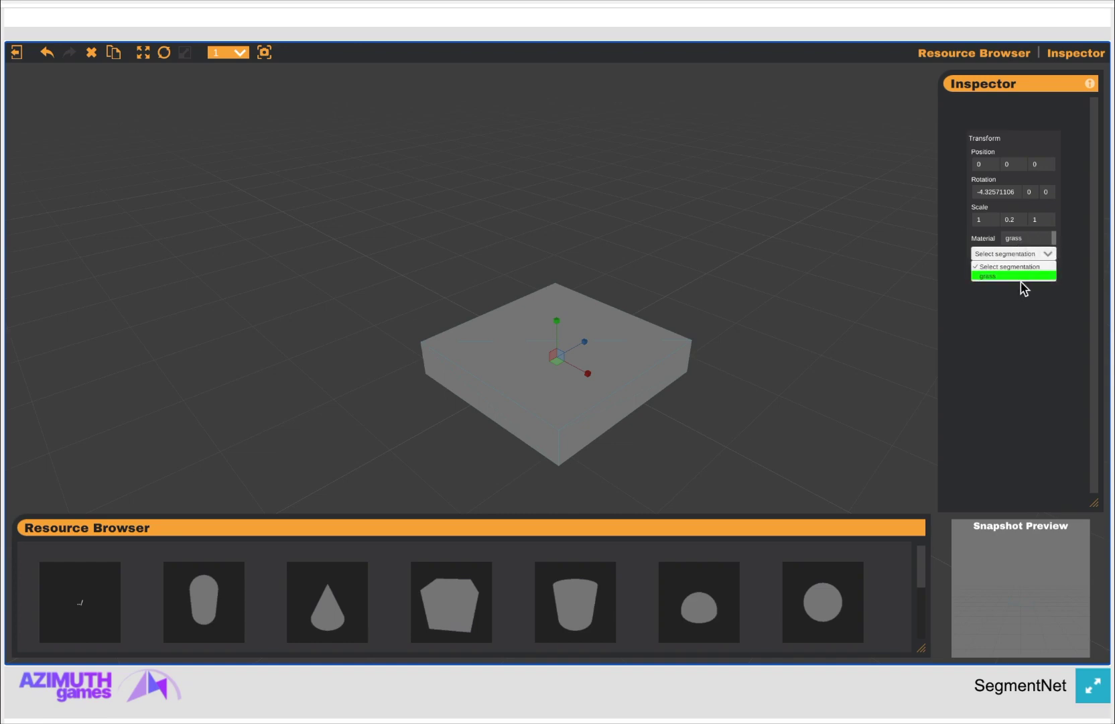
pyautogui.click(1014, 275)
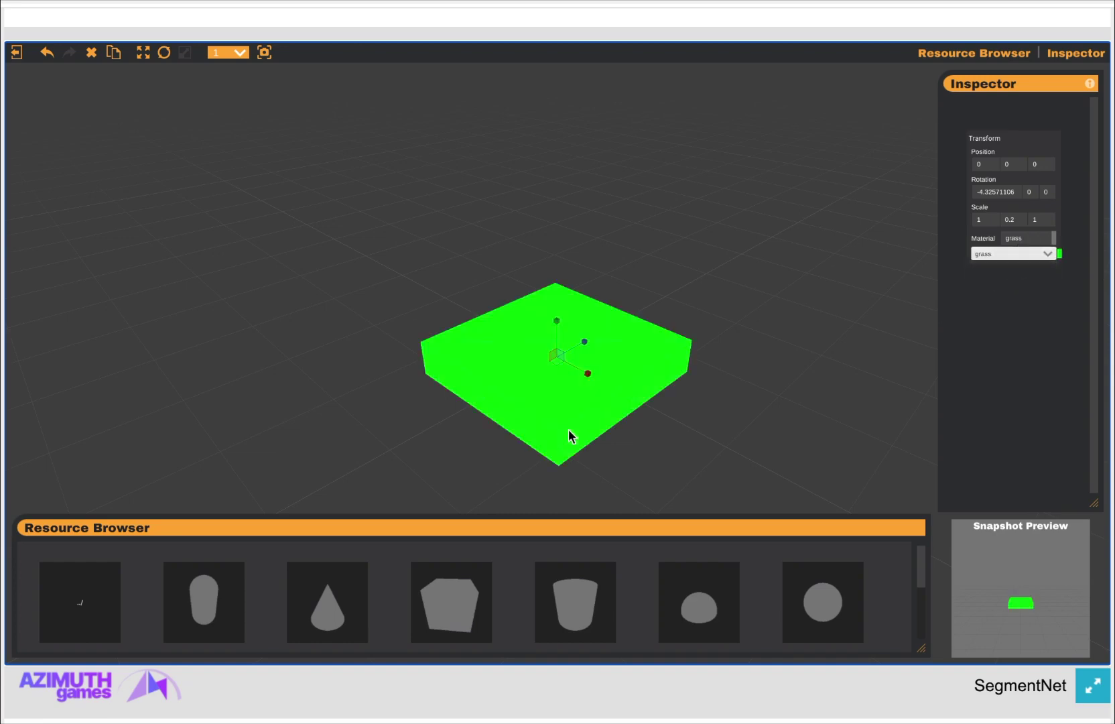
# Step: Stretch the grass slab into a large ground with scale 13.76 in X and 6.7 in Z
pyautogui.moveTo(587, 375); pyautogui.dragTo(864, 383)
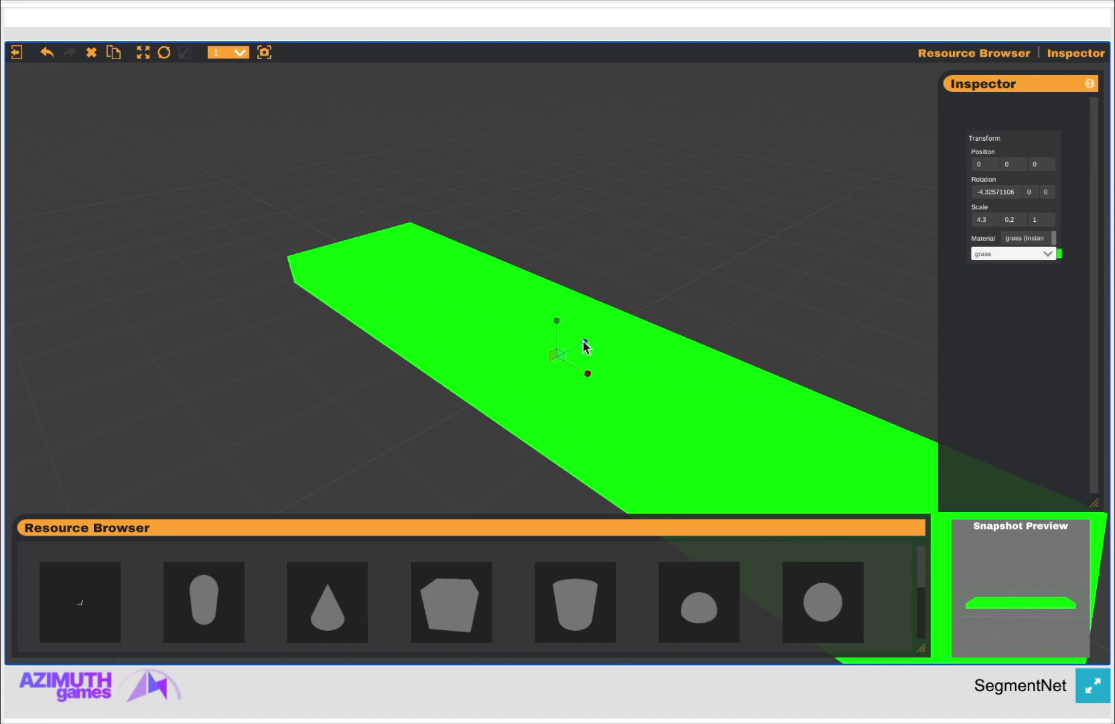
pyautogui.moveTo(584, 343); pyautogui.dragTo(788, 215)
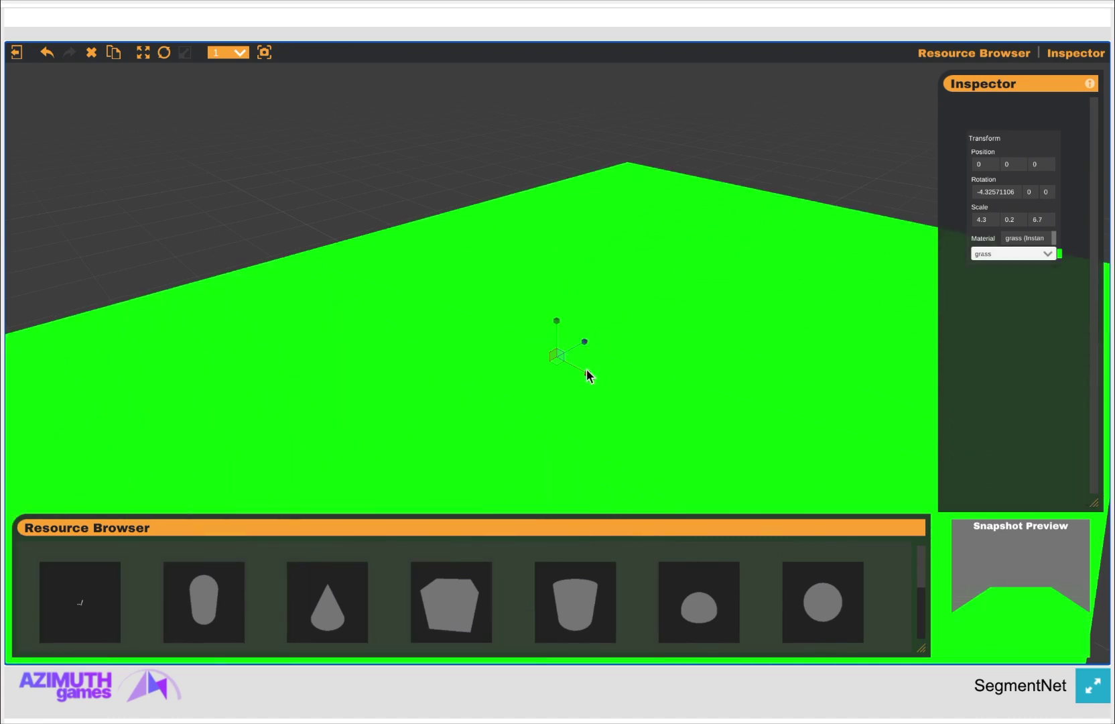
pyautogui.moveTo(588, 377); pyautogui.dragTo(834, 432)
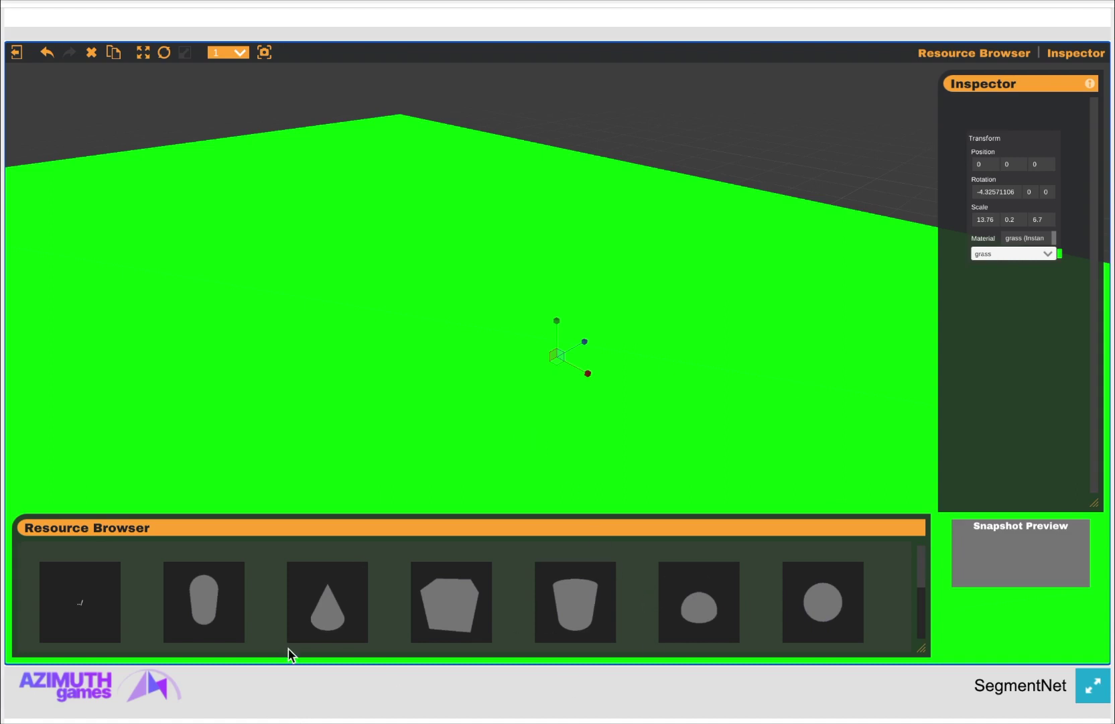
# Step: Add a car from the objects library and move it along Z to position 0, 0, 1
pyautogui.click(119, 608)
pyautogui.click(212, 617)
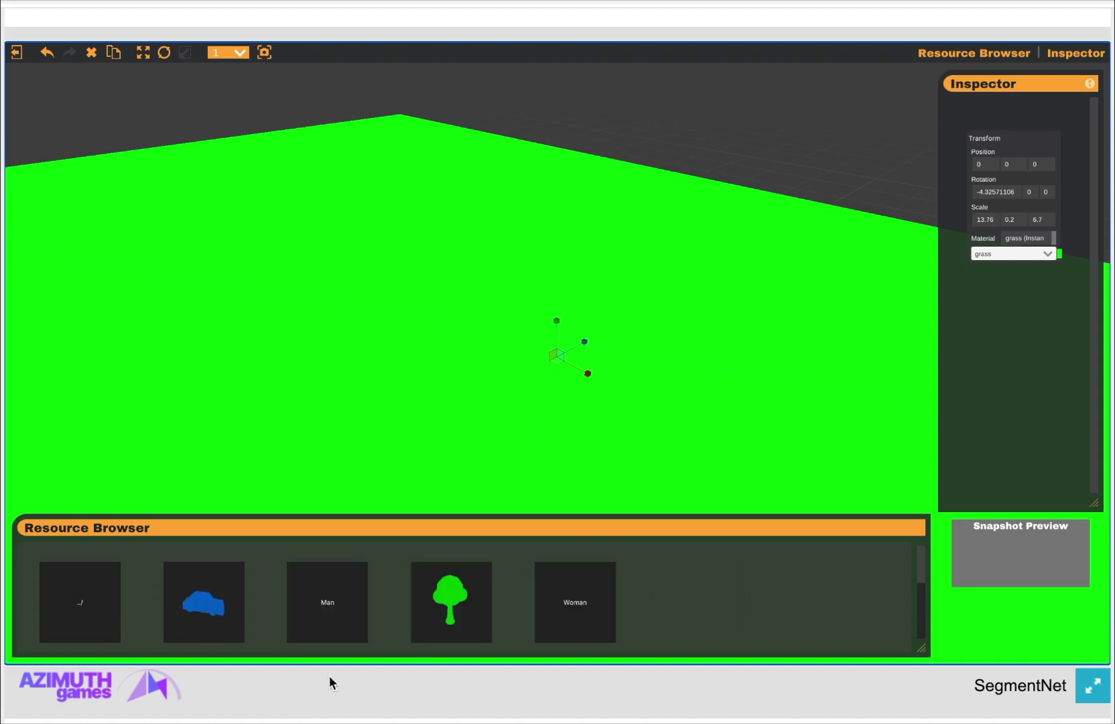
pyautogui.click(208, 617)
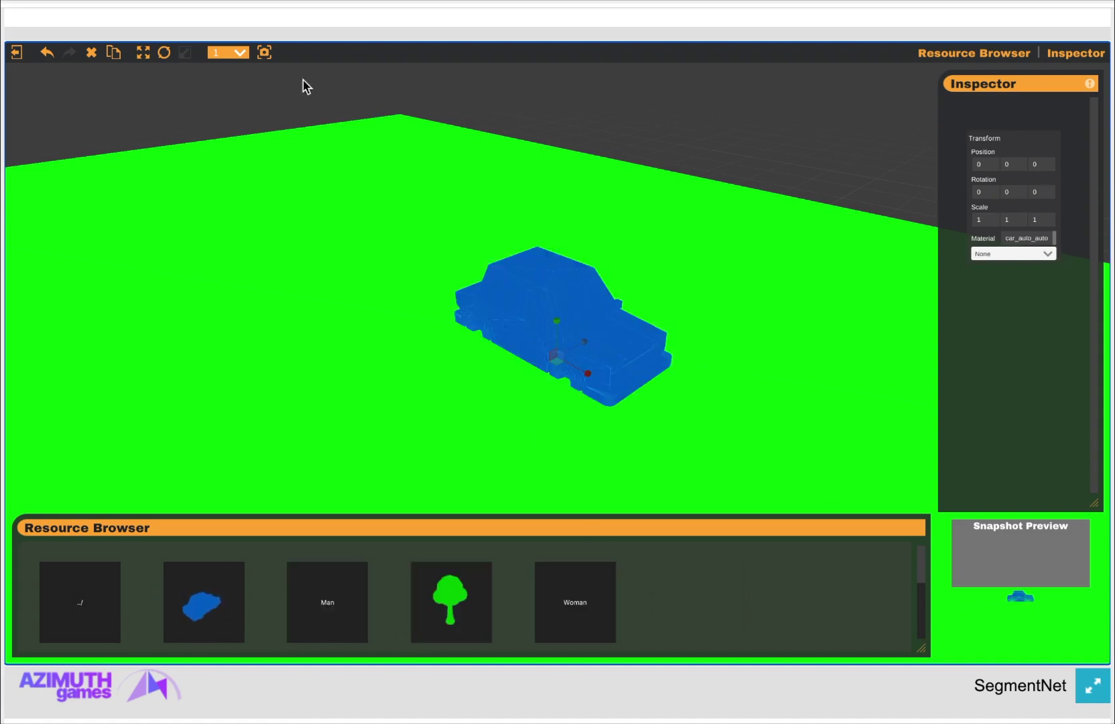
pyautogui.click(142, 53)
pyautogui.click(695, 293)
pyautogui.click(556, 289)
pyautogui.click(556, 316)
pyautogui.moveTo(574, 343); pyautogui.dragTo(634, 328)
# Step: Lower the grass ground slab to a Y position of -1
pyautogui.click(495, 447)
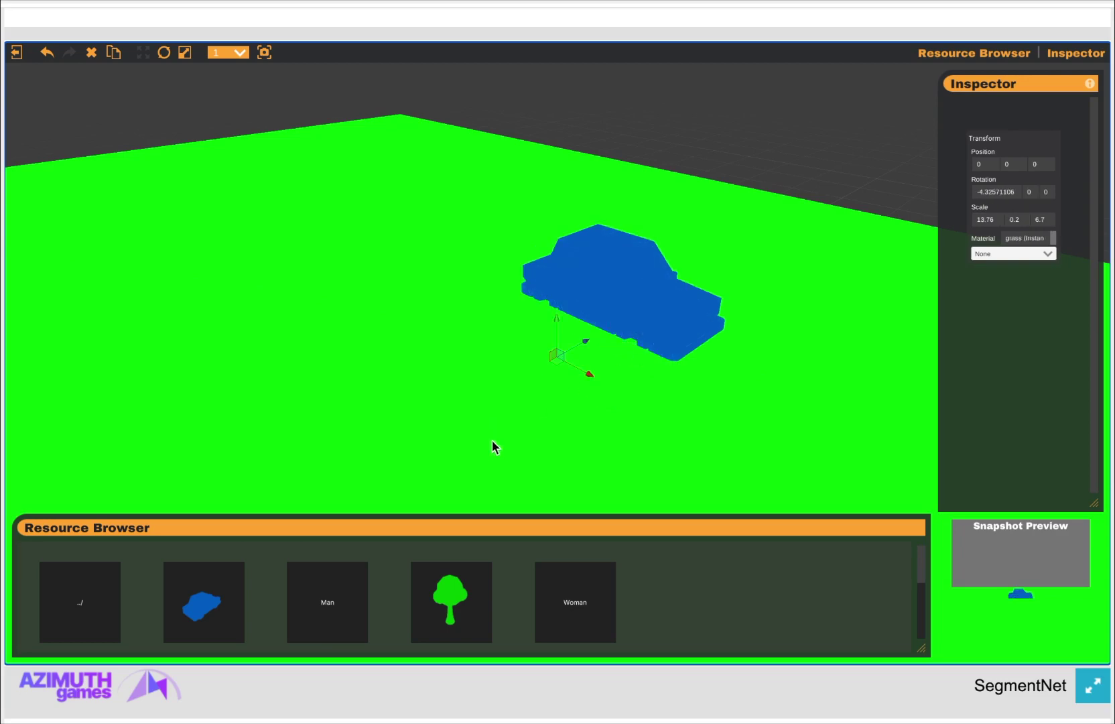
pyautogui.moveTo(555, 321); pyautogui.dragTo(562, 355)
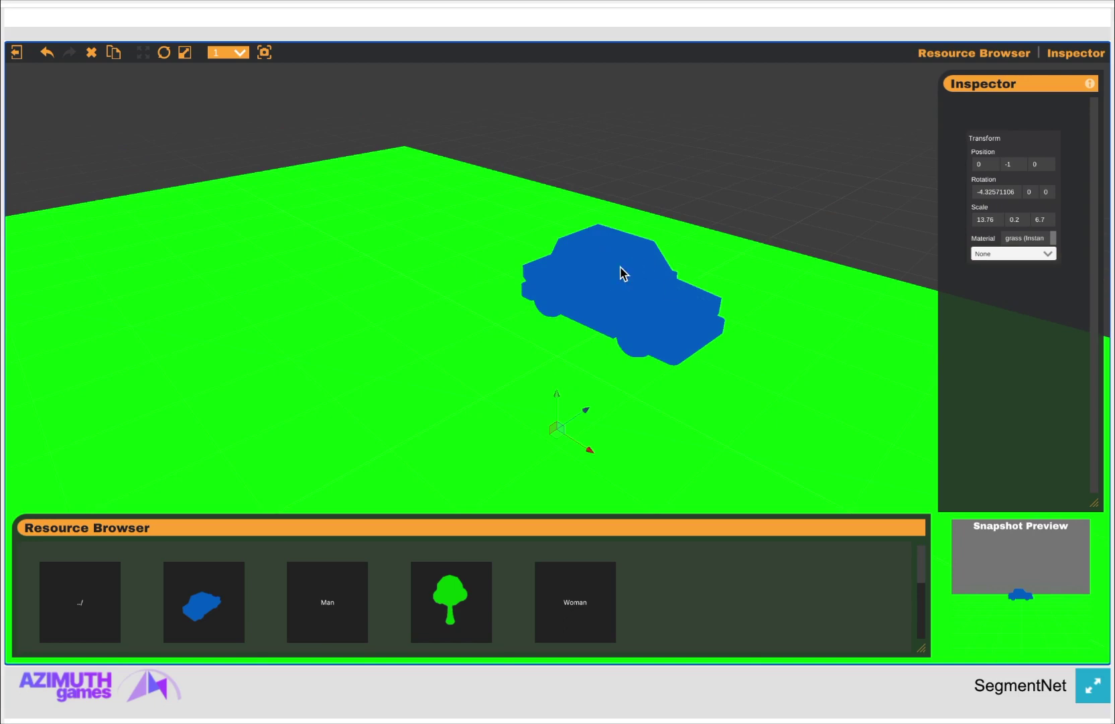
# Step: Add two trees to the scene, placing one at X -4 and the other at X 3
pyautogui.click(451, 598)
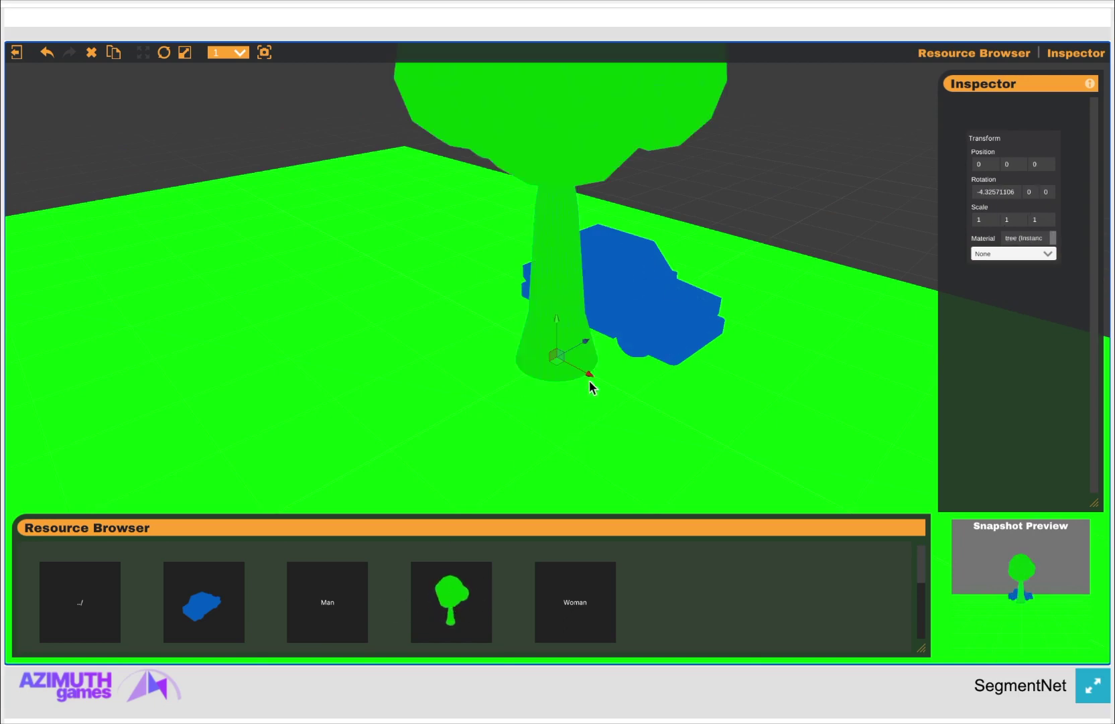
pyautogui.moveTo(588, 372); pyautogui.dragTo(368, 309)
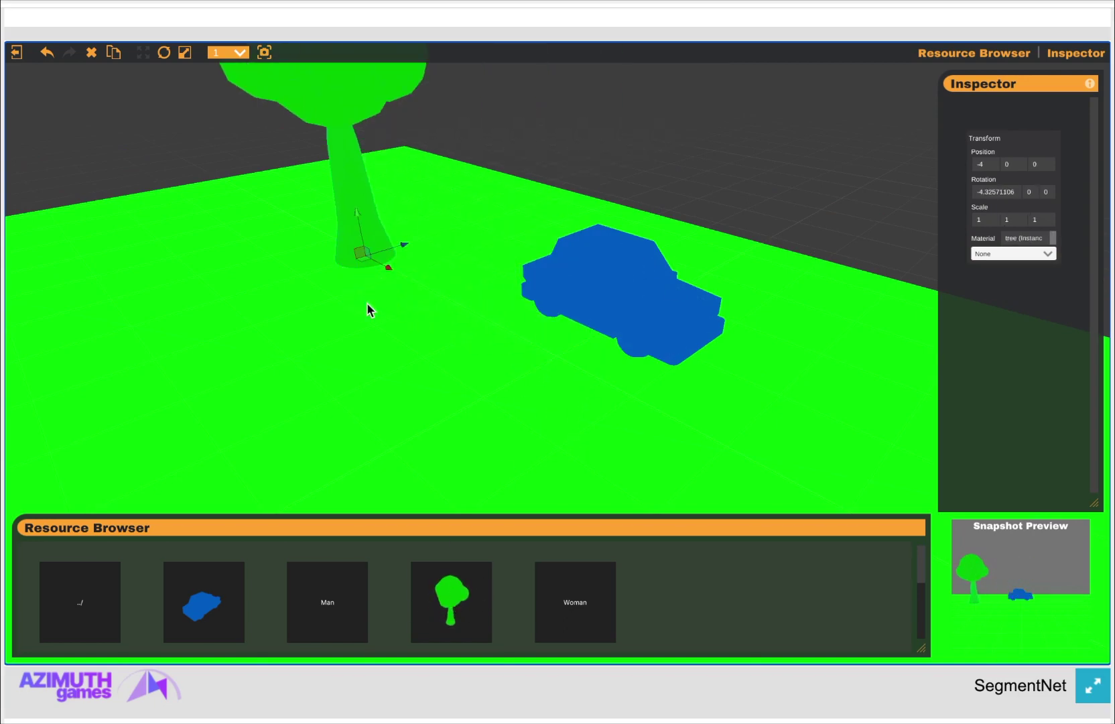
pyautogui.click(438, 608)
pyautogui.moveTo(597, 381); pyautogui.dragTo(857, 463)
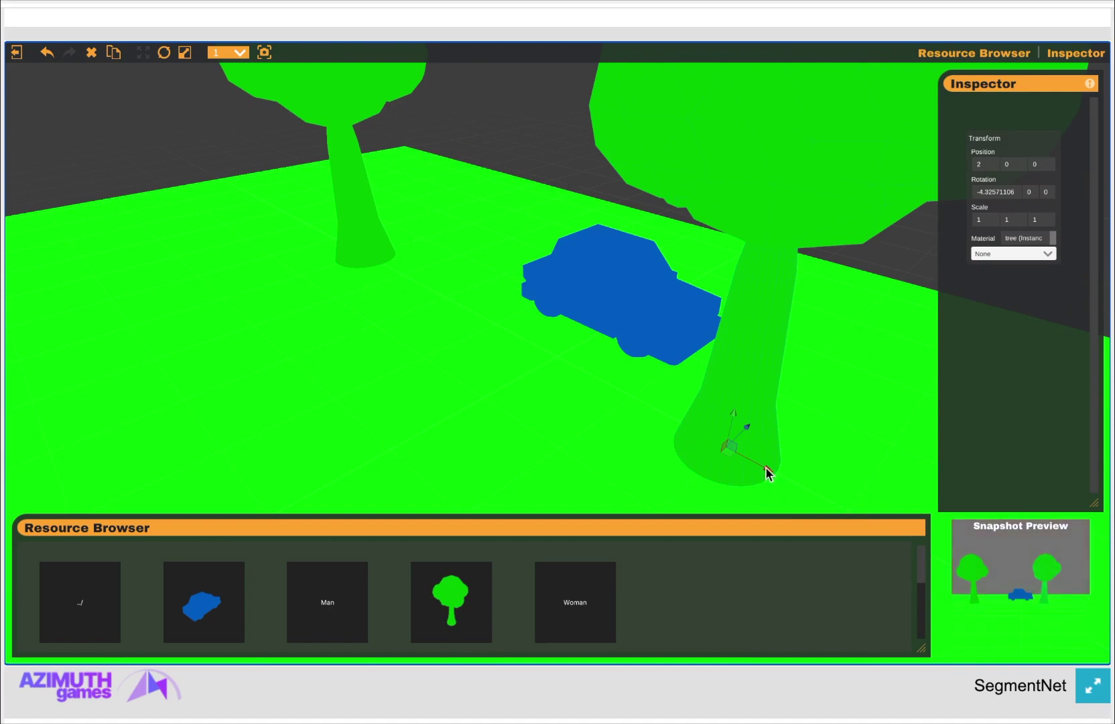
pyautogui.moveTo(768, 473); pyautogui.dragTo(848, 502)
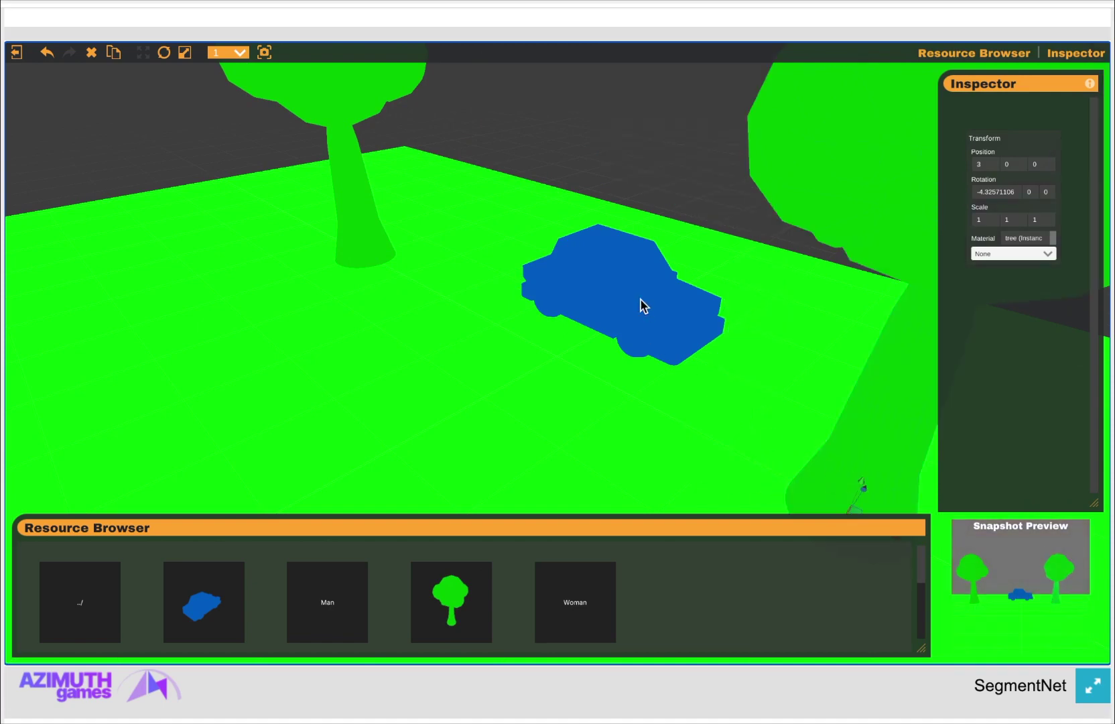
# Step: Move the car near the first tree, to position -2, 0, -1
pyautogui.click(626, 318)
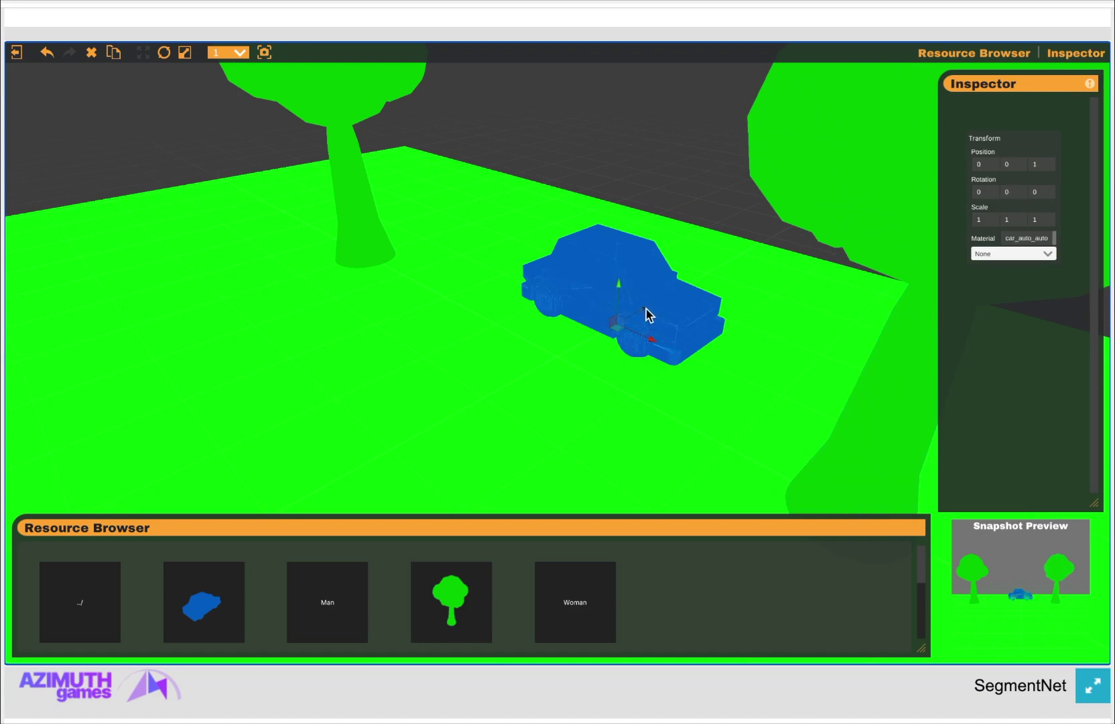
pyautogui.moveTo(647, 313); pyautogui.dragTo(397, 371)
# Step: Add a man to the scene and give him the male hand-on-hip standing pose
pyautogui.click(324, 611)
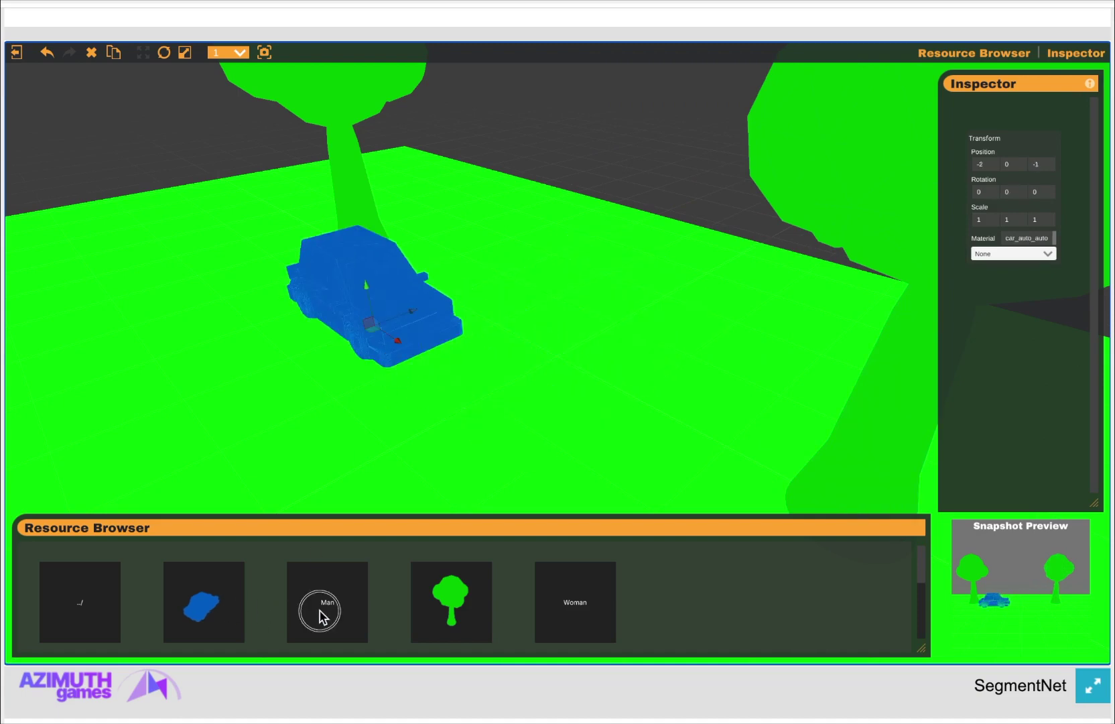
pyautogui.click(1046, 304)
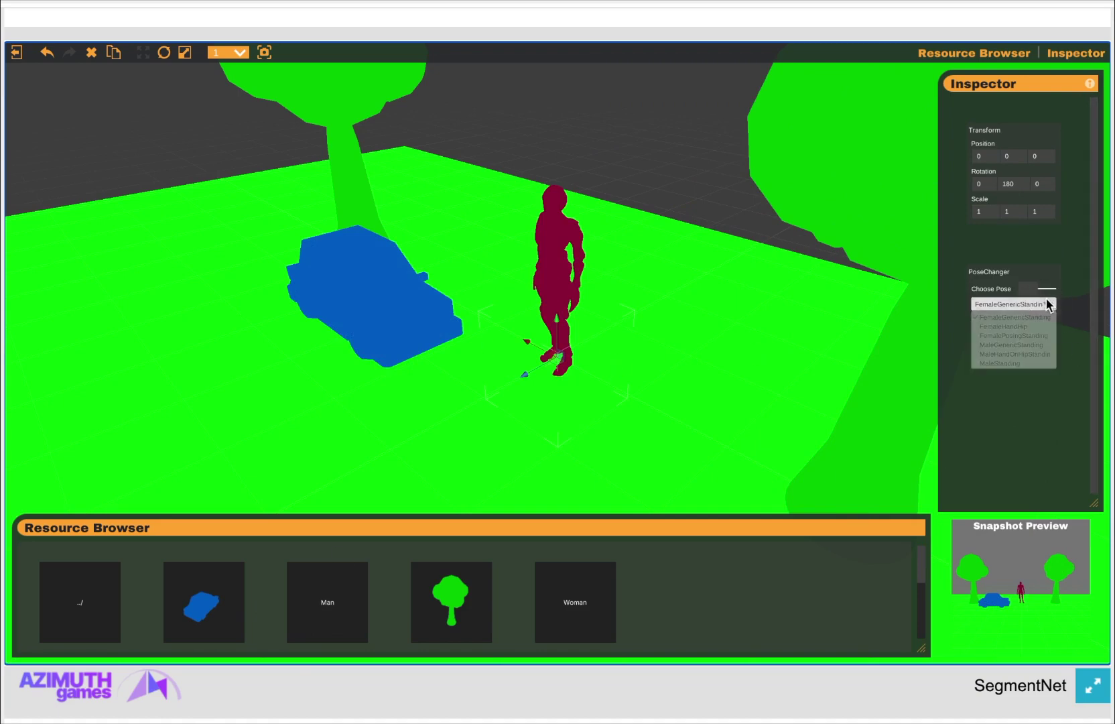
pyautogui.click(1043, 354)
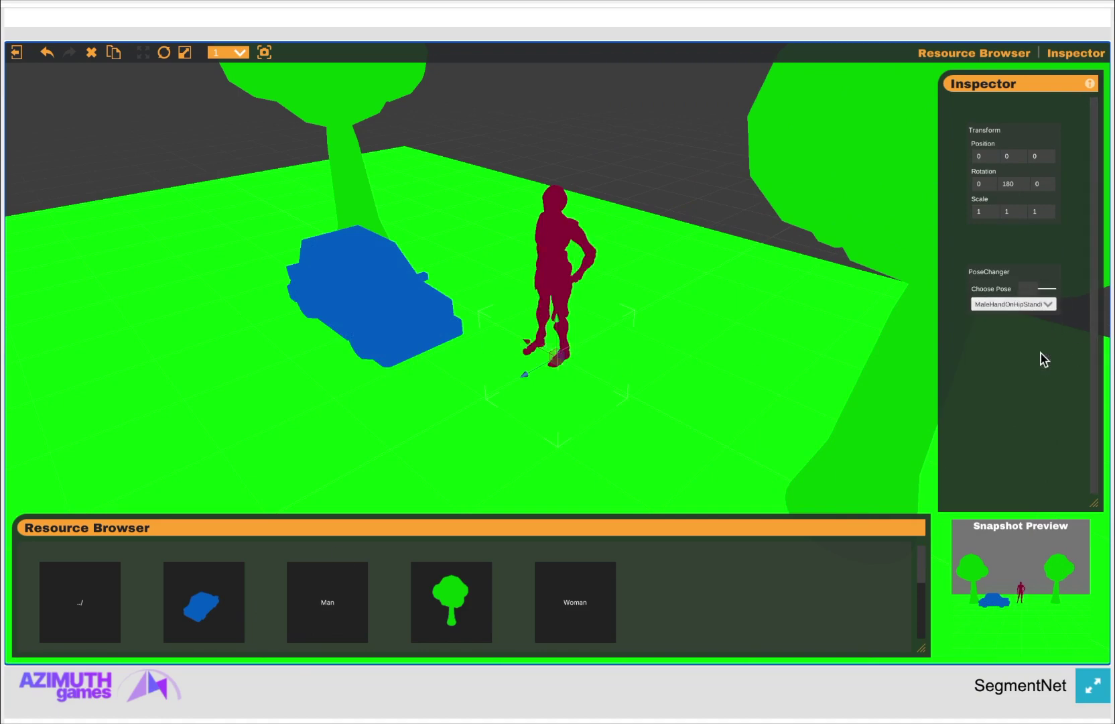
# Step: Move the man to the front of the ground, at position 0, 0, -6
pyautogui.moveTo(585, 372); pyautogui.dragTo(25, 708)
pyautogui.scroll(-5, 253, 353)
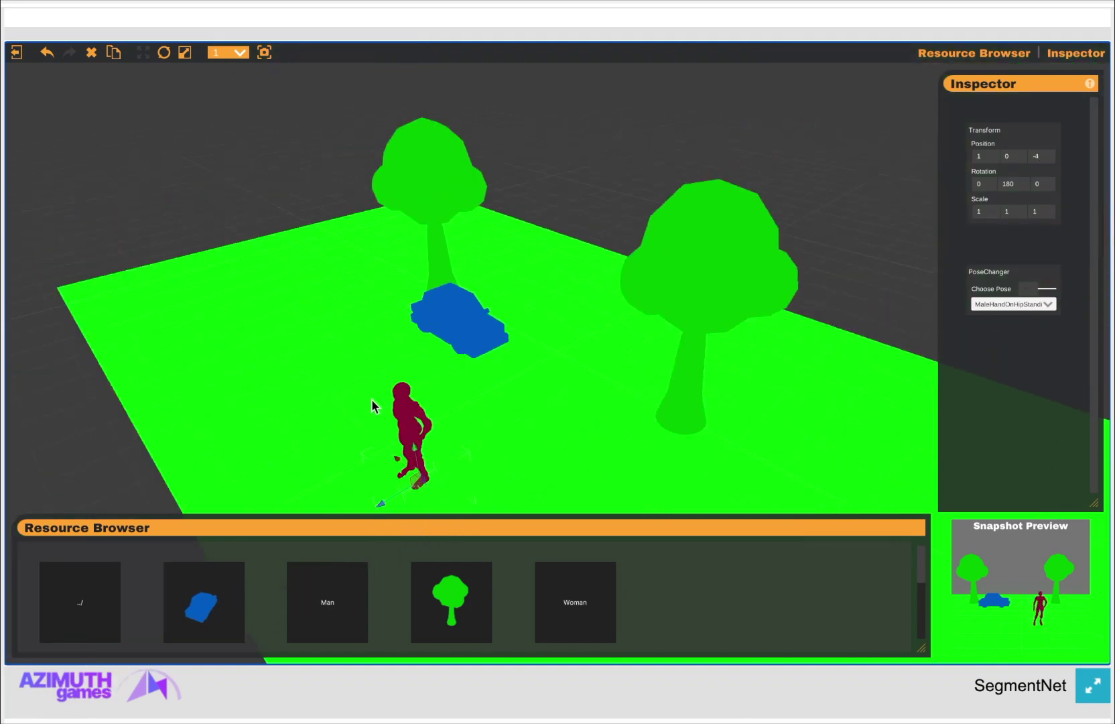
pyautogui.scroll(1, 372, 398)
pyautogui.moveTo(372, 398); pyautogui.dragTo(478, 224, button='middle')
pyautogui.moveTo(507, 281); pyautogui.dragTo(333, 368)
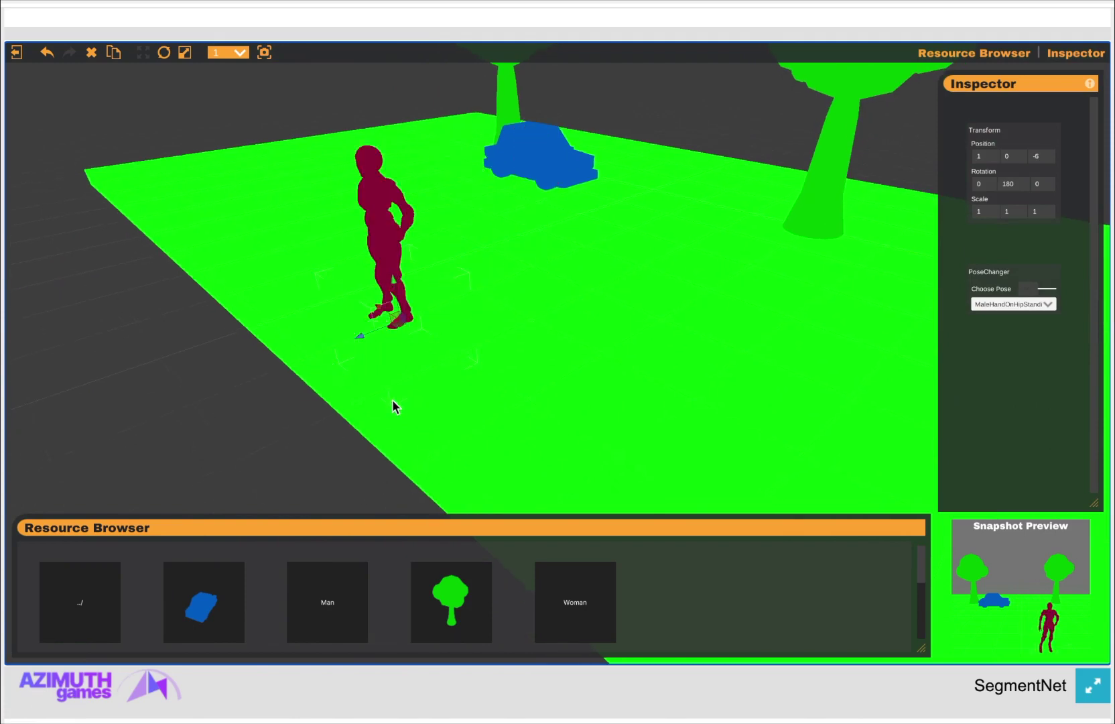
pyautogui.moveTo(373, 311); pyautogui.dragTo(338, 297)
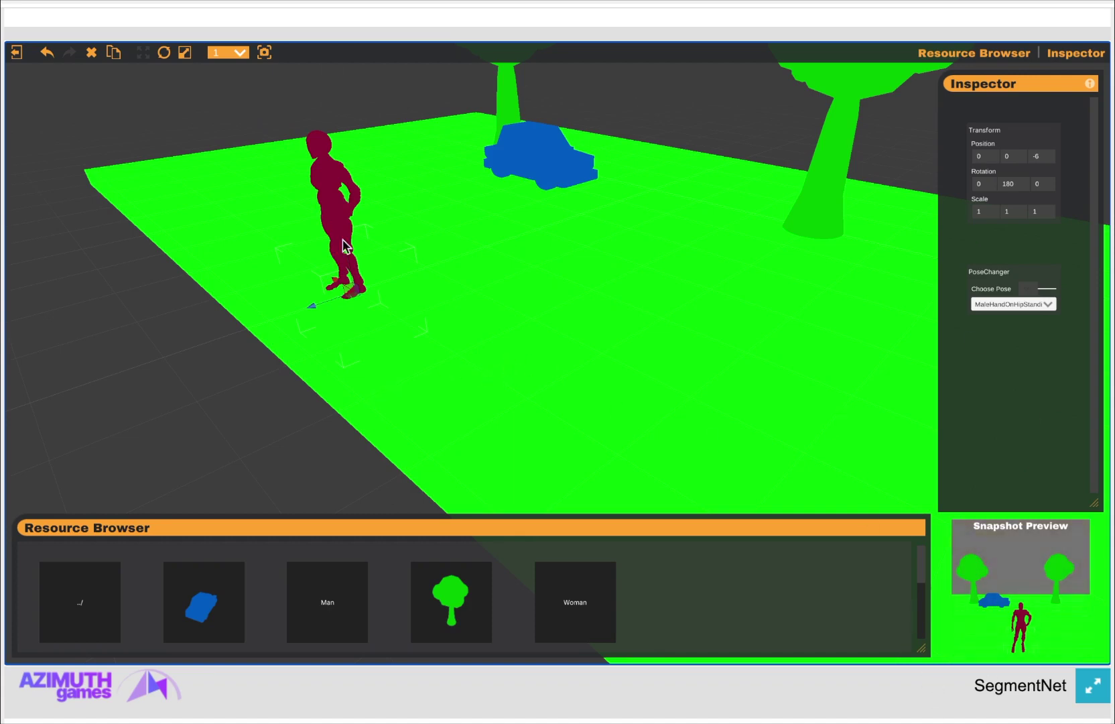
# Step: Rotate the car 30 degrees about Y and scale it uniformly to 1.6
pyautogui.click(553, 162)
pyautogui.click(162, 52)
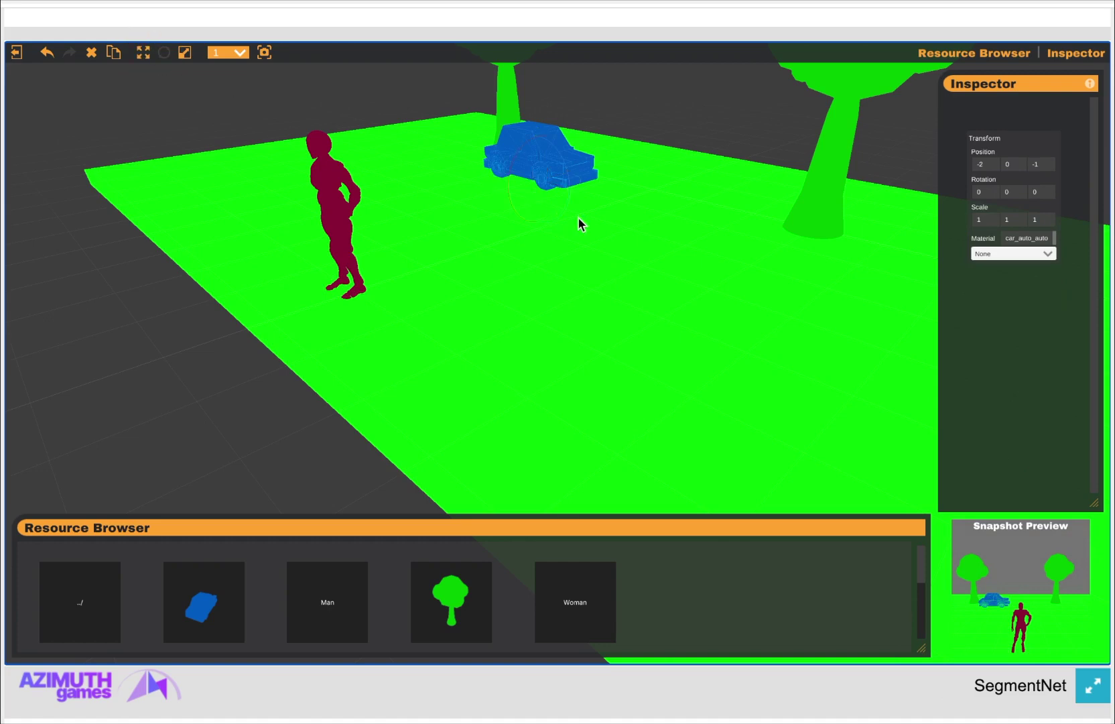
pyautogui.scroll(3, 554, 192)
pyautogui.moveTo(553, 192); pyautogui.dragTo(544, 306, button='middle')
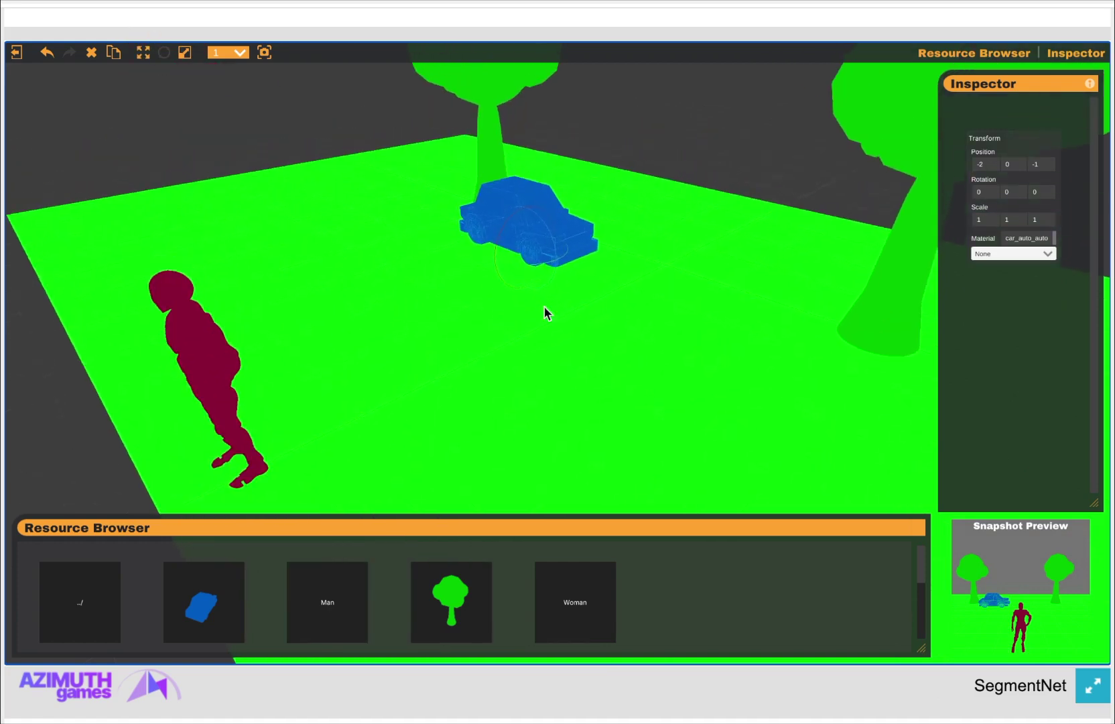
pyautogui.moveTo(530, 267)
pyautogui.mouseDown()
pyautogui.moveTo(508, 272)
pyautogui.moveTo(527, 269)
pyautogui.moveTo(518, 276)
pyautogui.mouseUp()
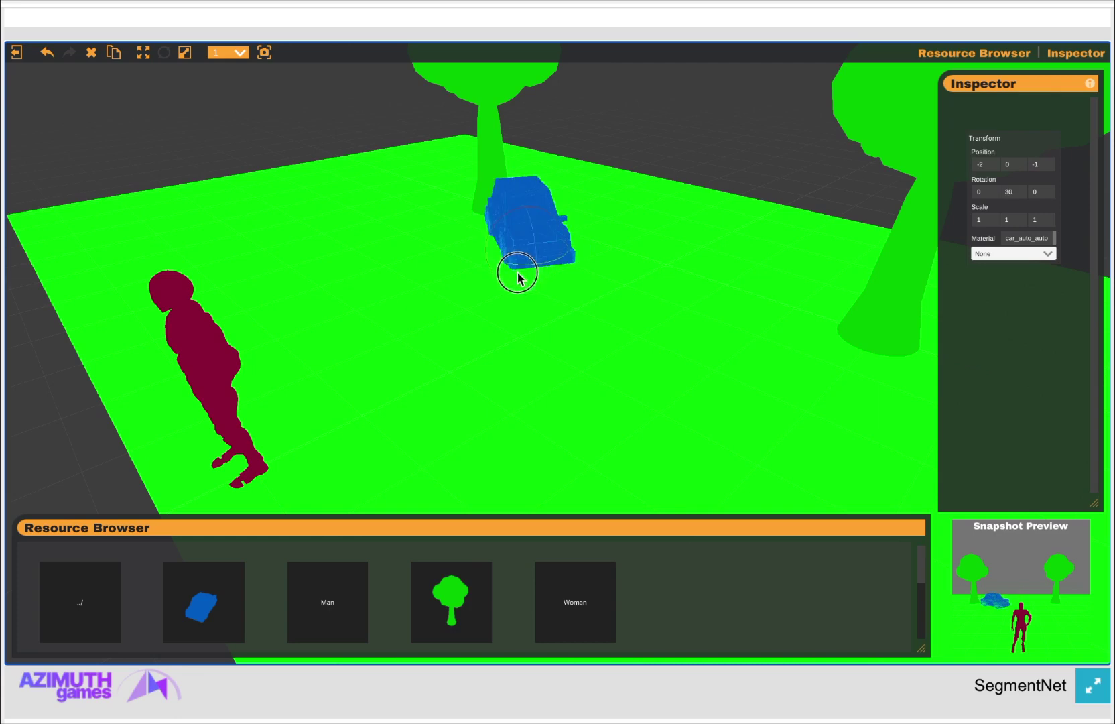
pyautogui.click(184, 52)
pyautogui.moveTo(532, 251); pyautogui.dragTo(560, 237)
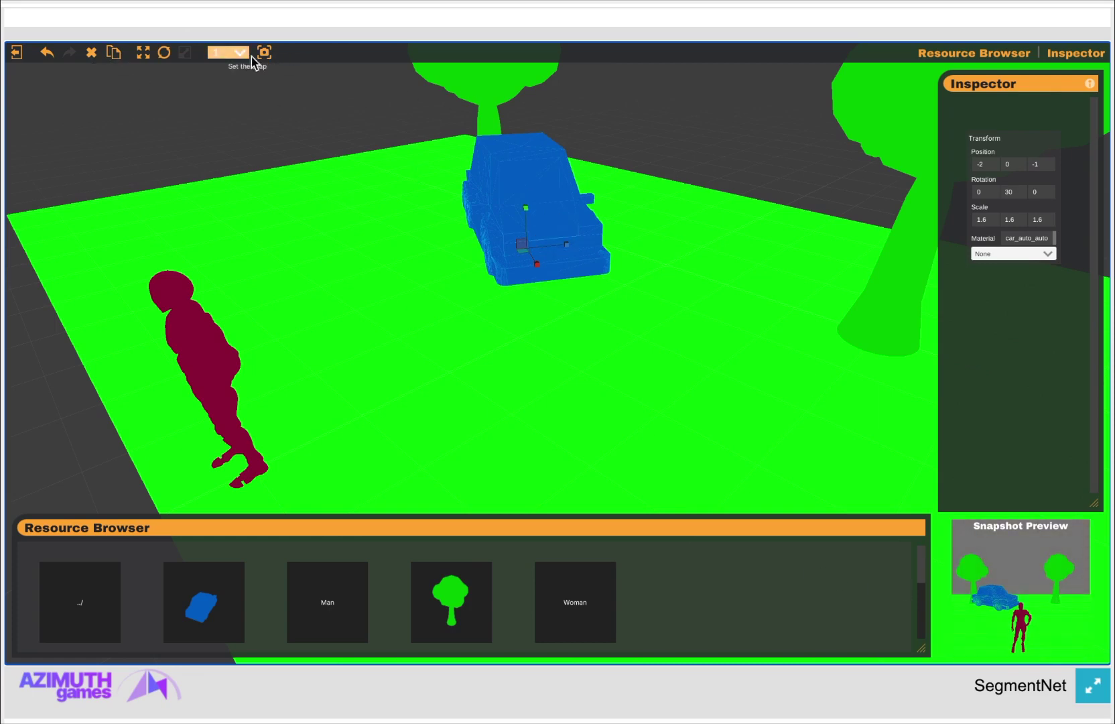
# Step: Export a snapshot of the scene and check the downloaded segmentation image
pyautogui.click(1026, 568)
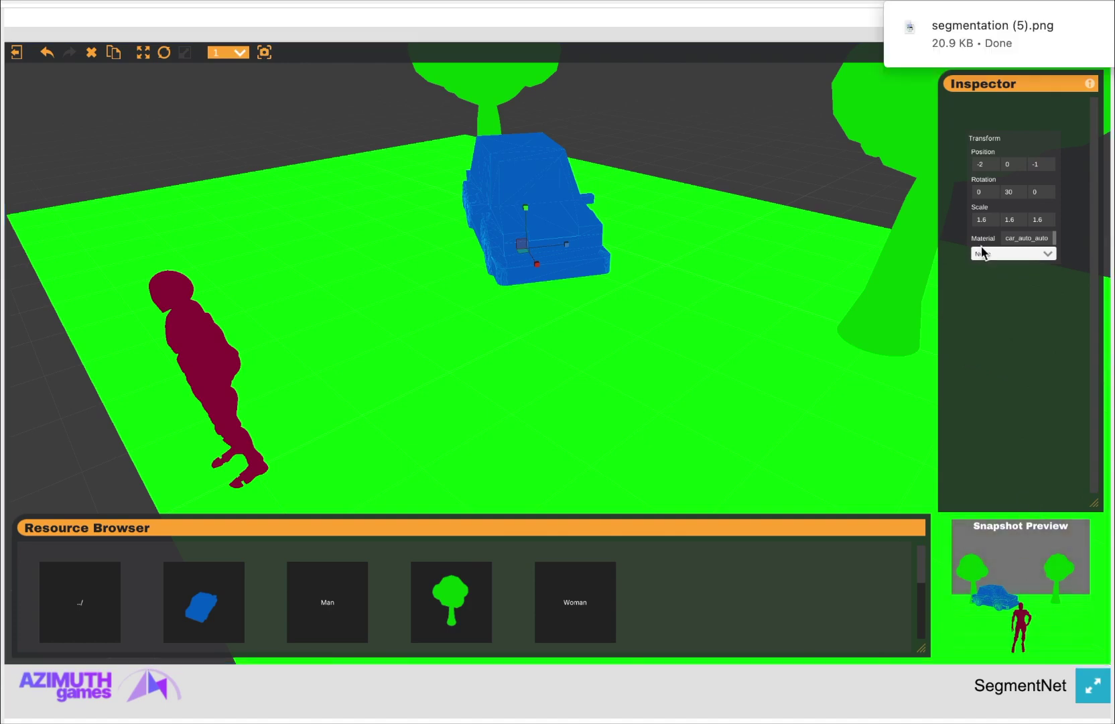
pyautogui.click(973, 32)
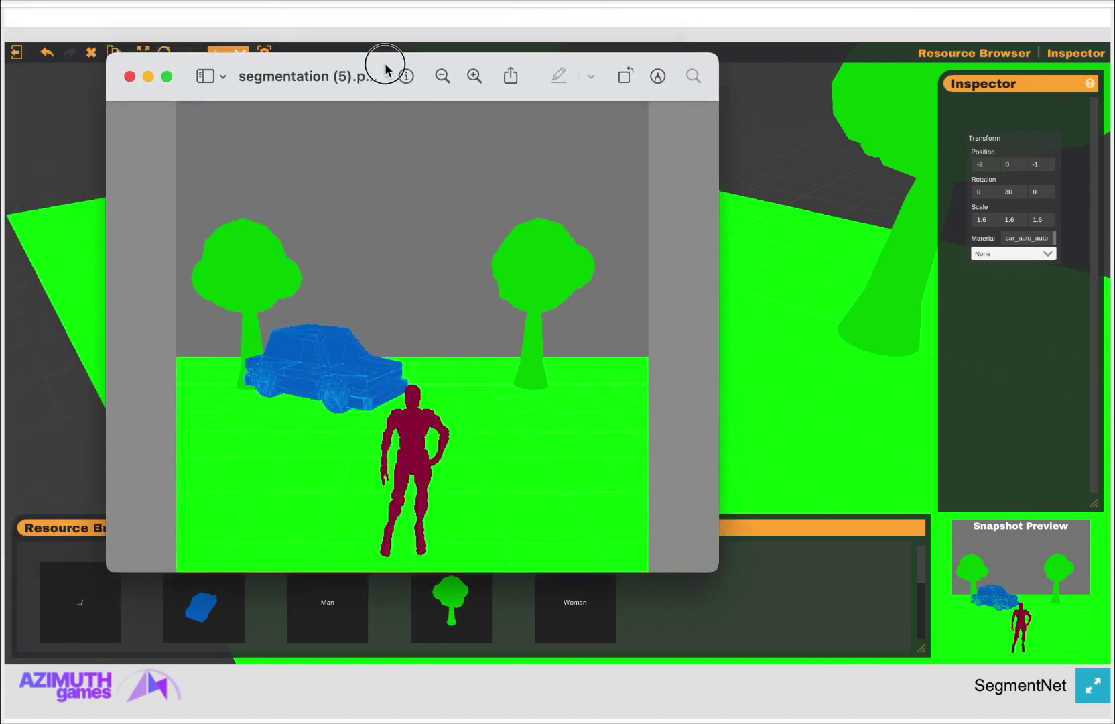
pyautogui.moveTo(379, 65); pyautogui.dragTo(634, 78)
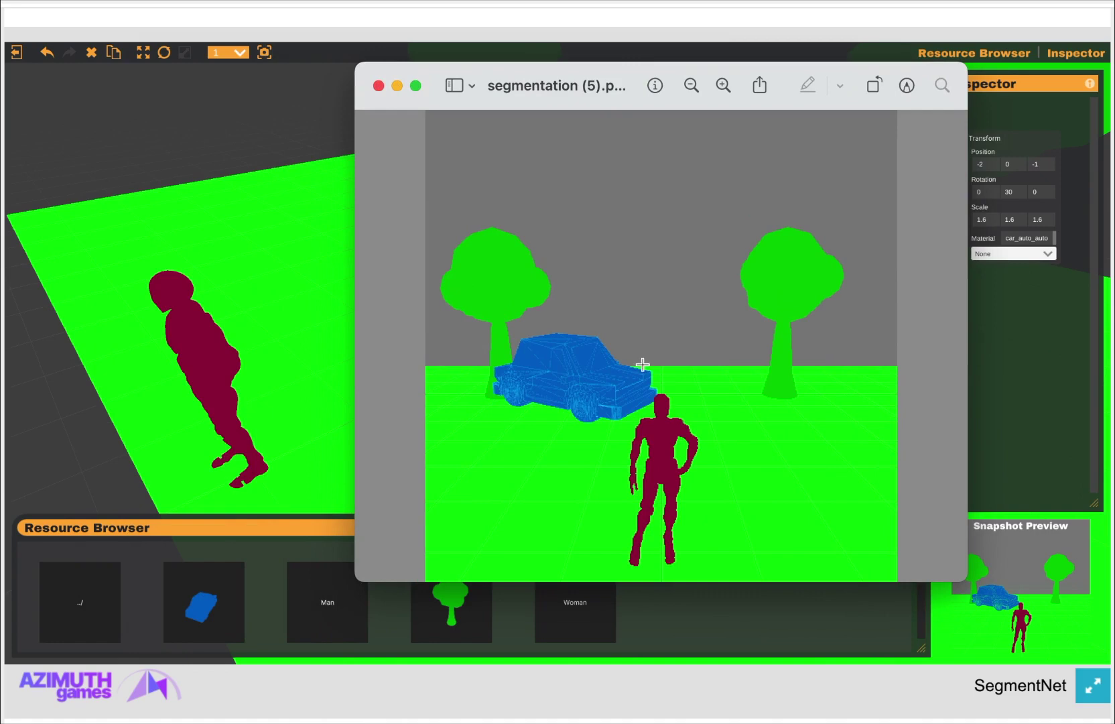
pyautogui.click(378, 85)
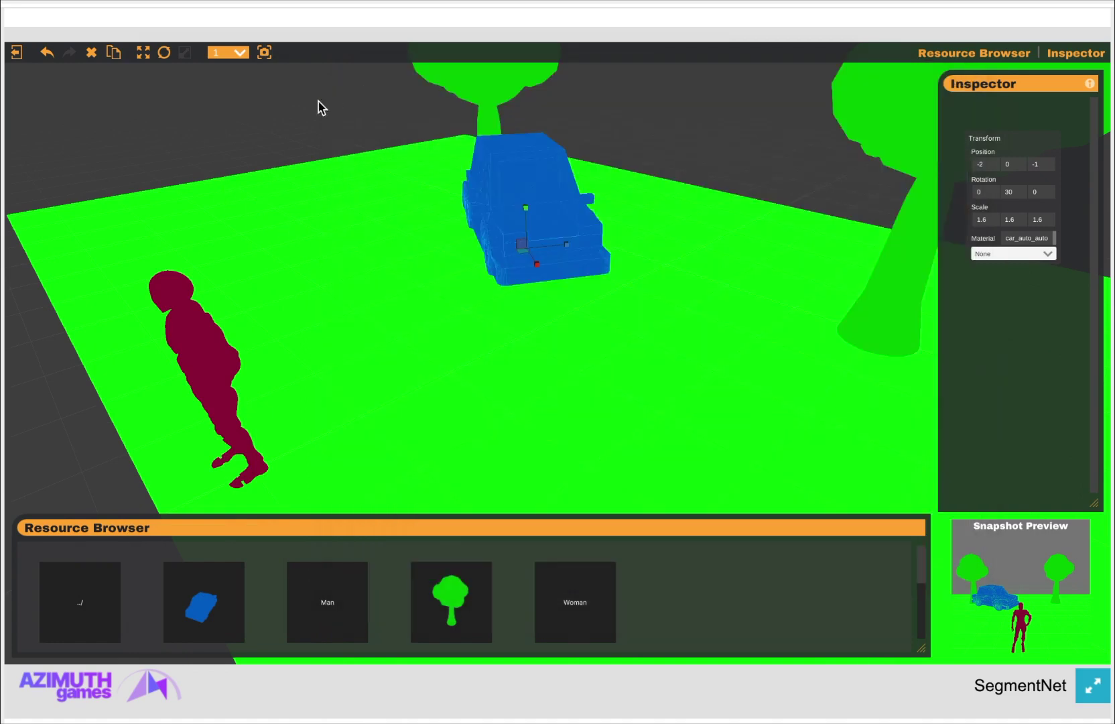
# Step: Deselect the car, export the snapshot again and open the new segmentation image
pyautogui.click(120, 132)
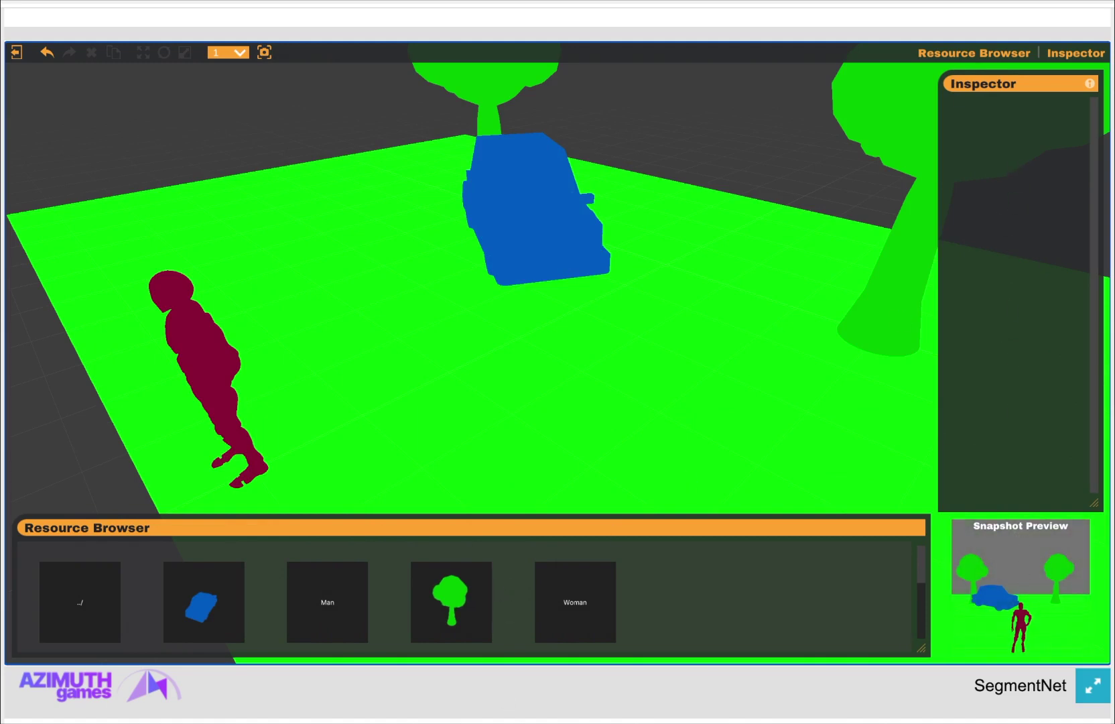
pyautogui.click(1056, 25)
pyautogui.click(986, 67)
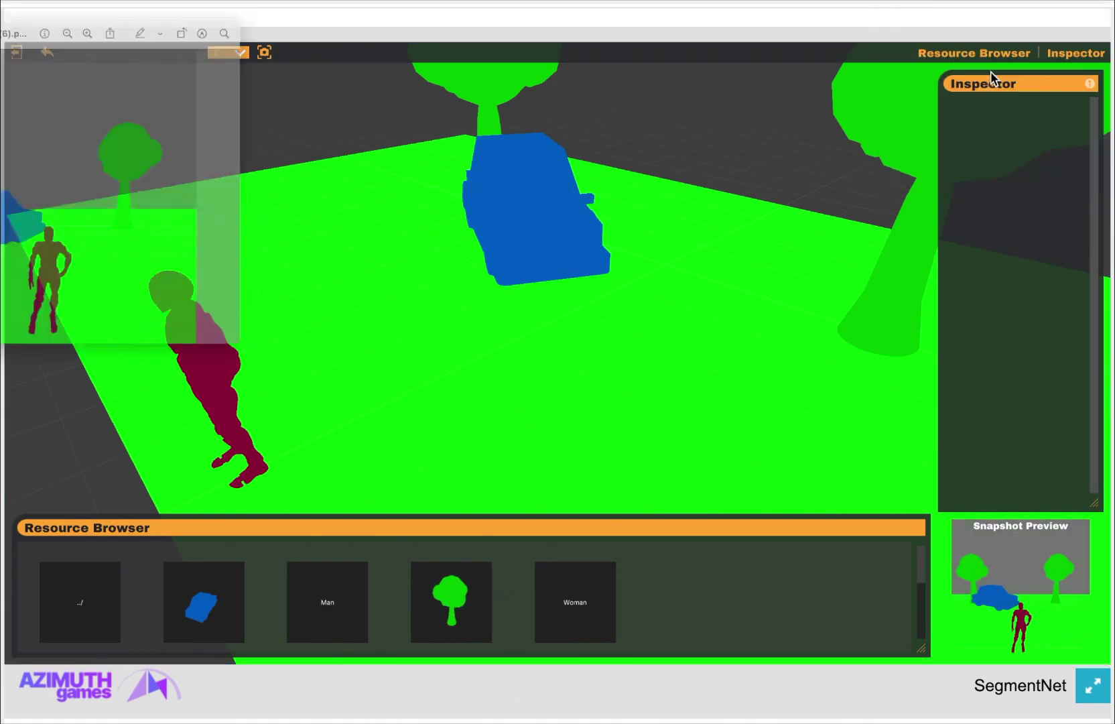
pyautogui.moveTo(157, 274); pyautogui.dragTo(181, 304)
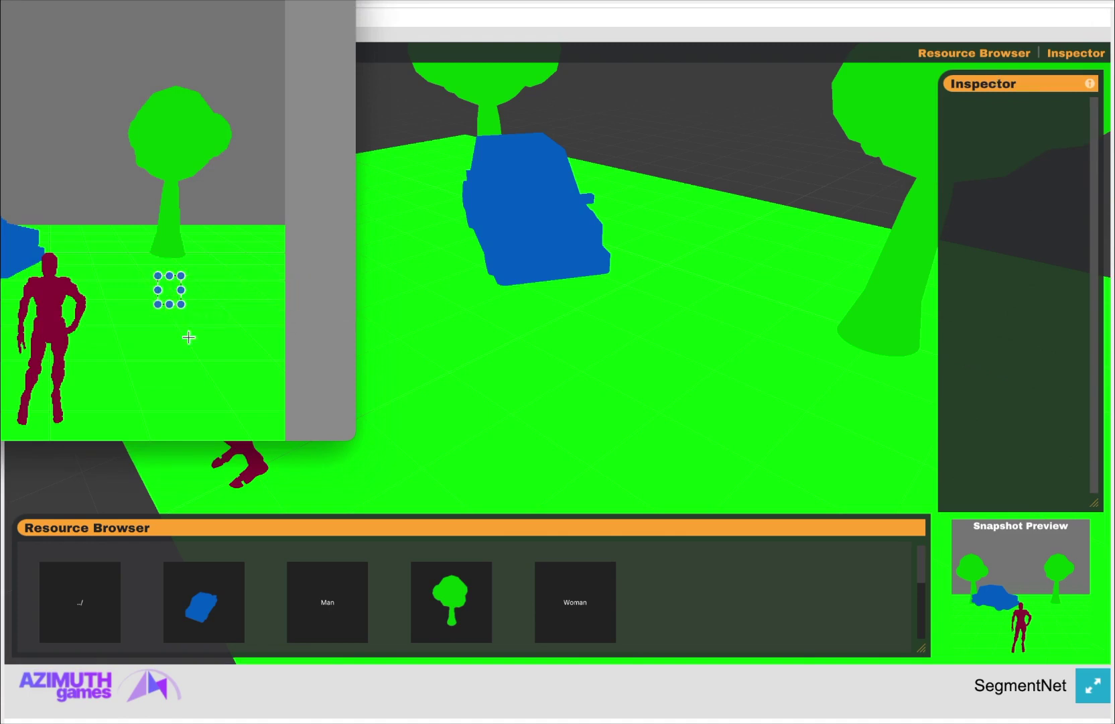
pyautogui.click(189, 337)
pyautogui.moveTo(43, 0); pyautogui.dragTo(446, 138)
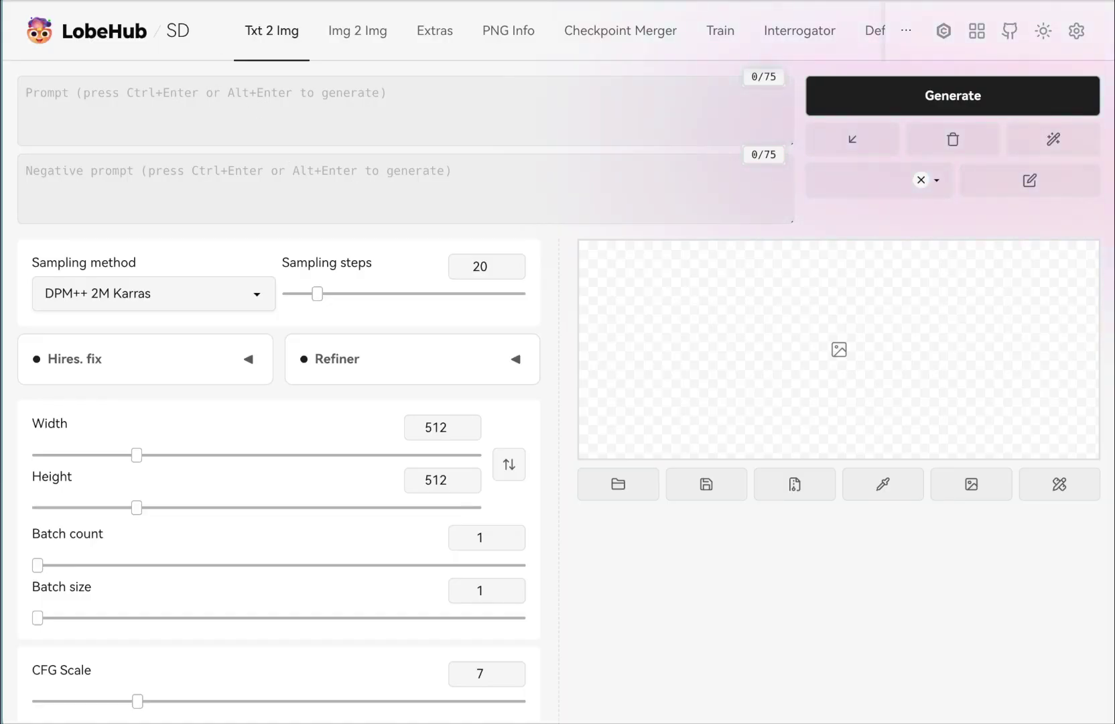
# Step: In the Stable Diffusion web UI, generate "an award winning impressionist painting" with the Euler a sampling method and view it full size
pyautogui.click(398, 119)
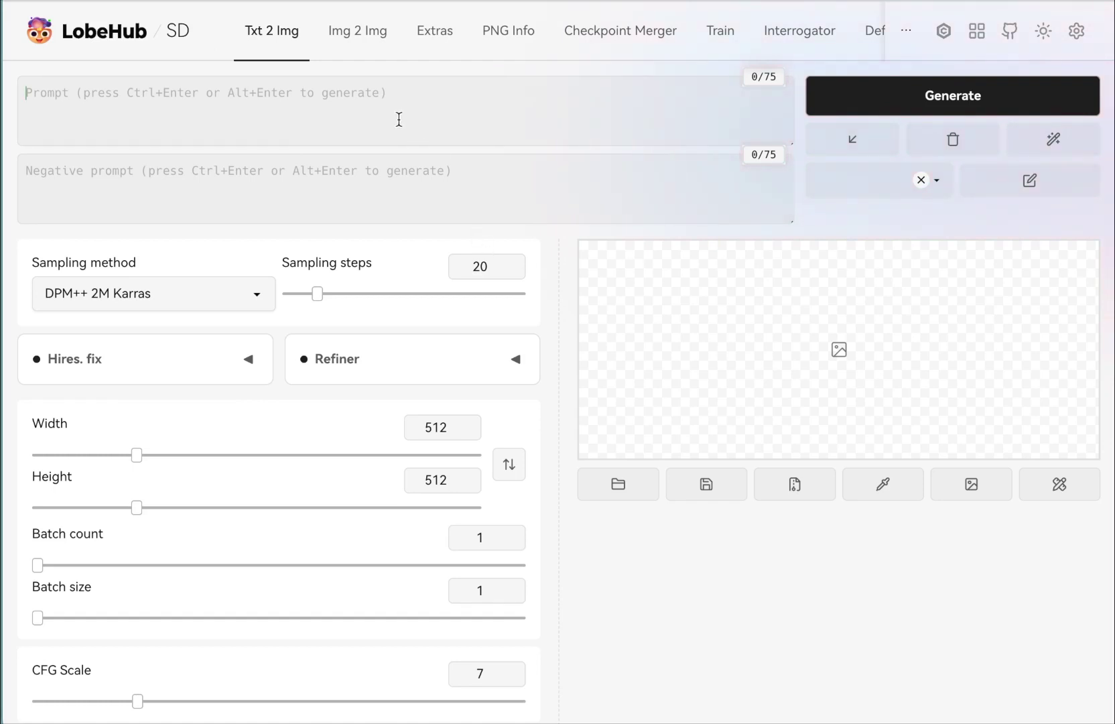
pyautogui.write('an award winning impressionist painting')
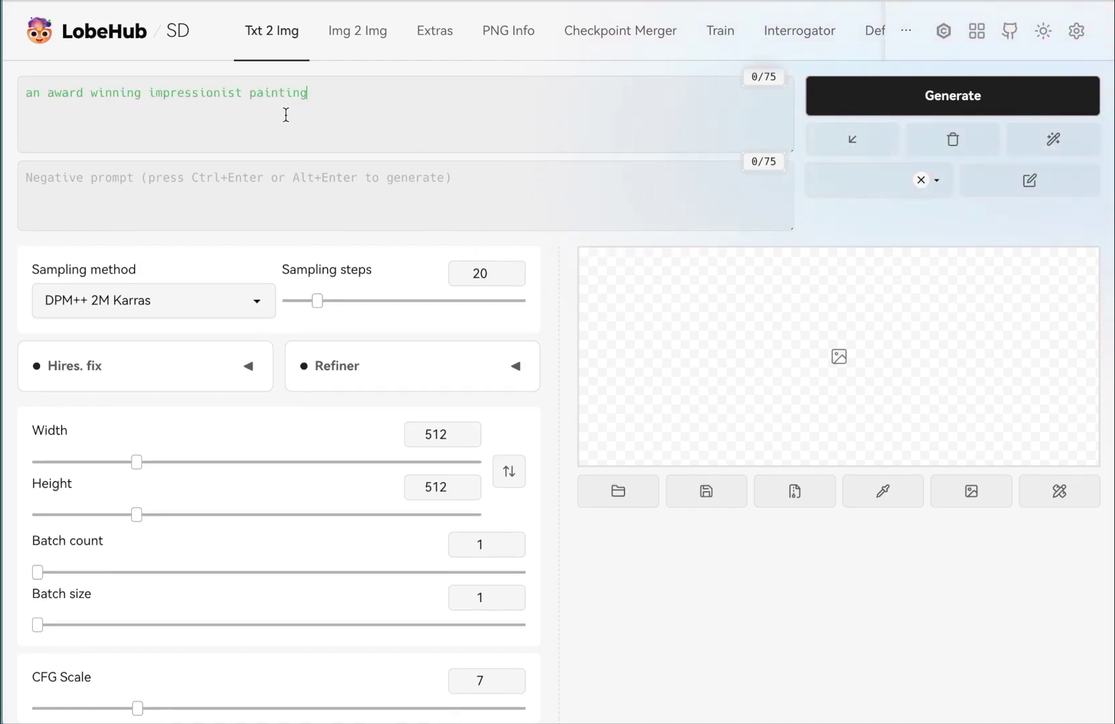
pyautogui.click(257, 305)
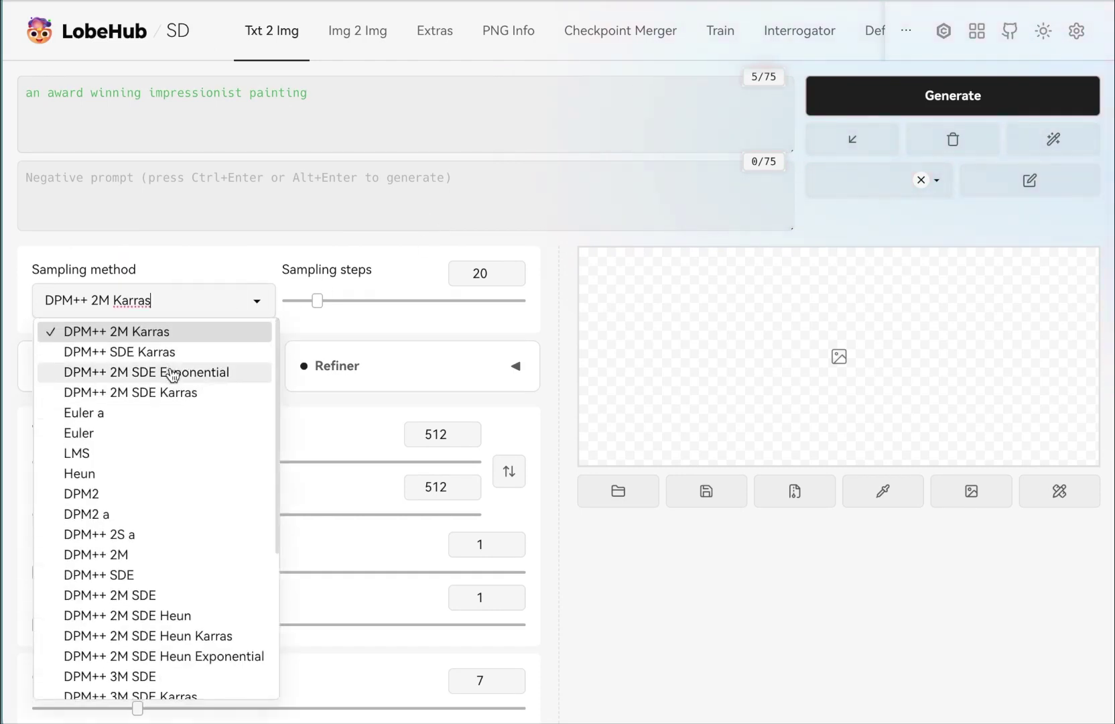
pyautogui.click(165, 413)
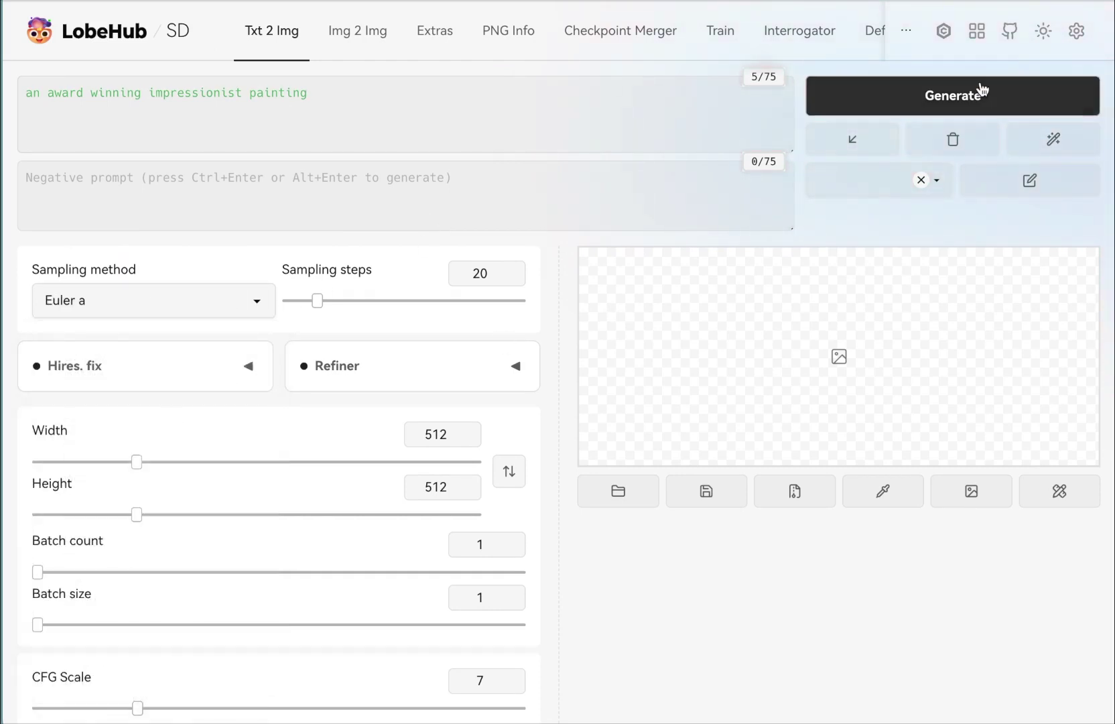
pyautogui.click(921, 95)
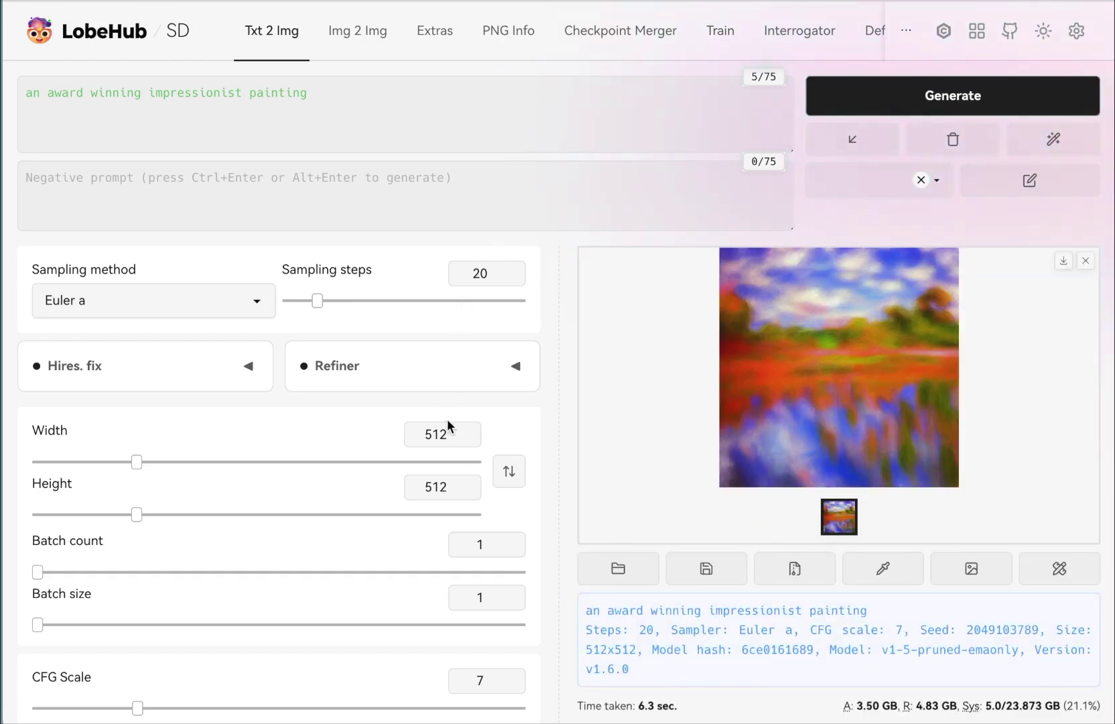
pyautogui.click(824, 422)
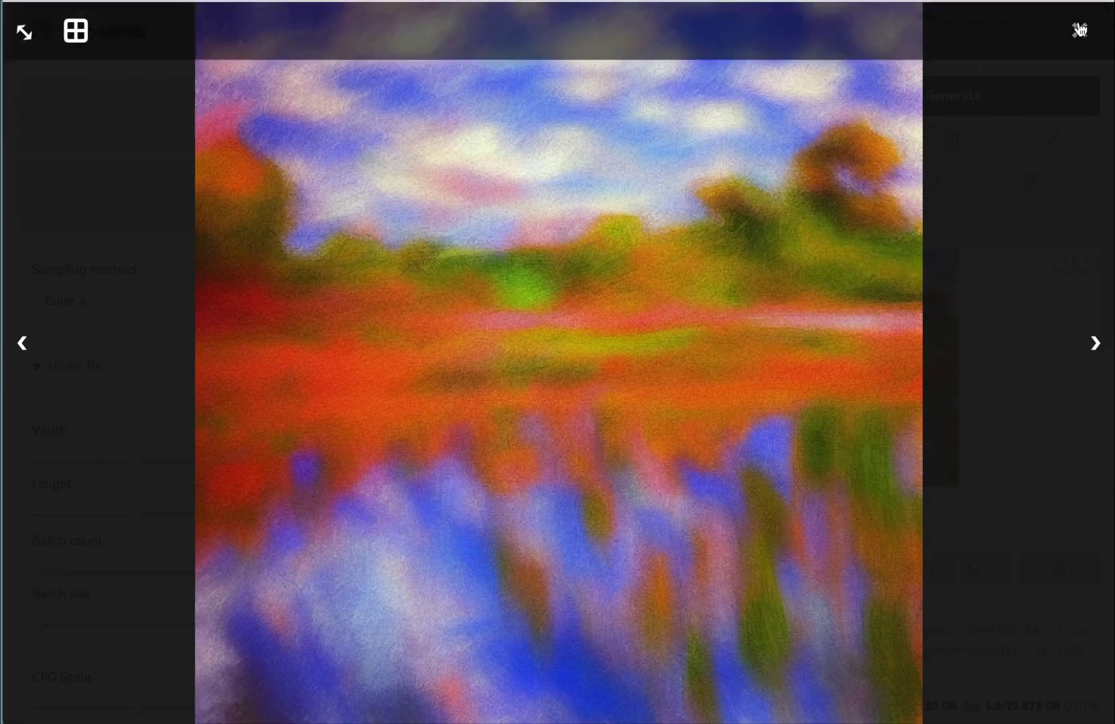
pyautogui.click(1078, 30)
# Step: Expand the ControlNet settings and load the exported segmentation snapshot as the image of ControlNet Unit 0
pyautogui.scroll(-3, 420, 575)
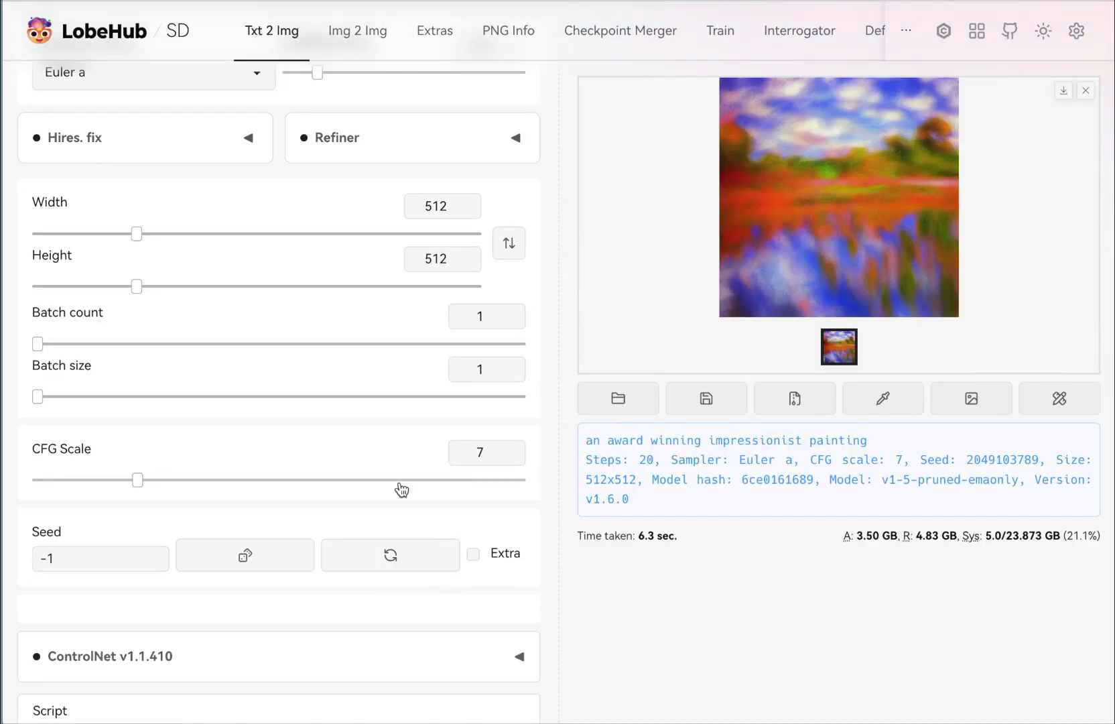
pyautogui.scroll(-4, 401, 488)
pyautogui.click(398, 355)
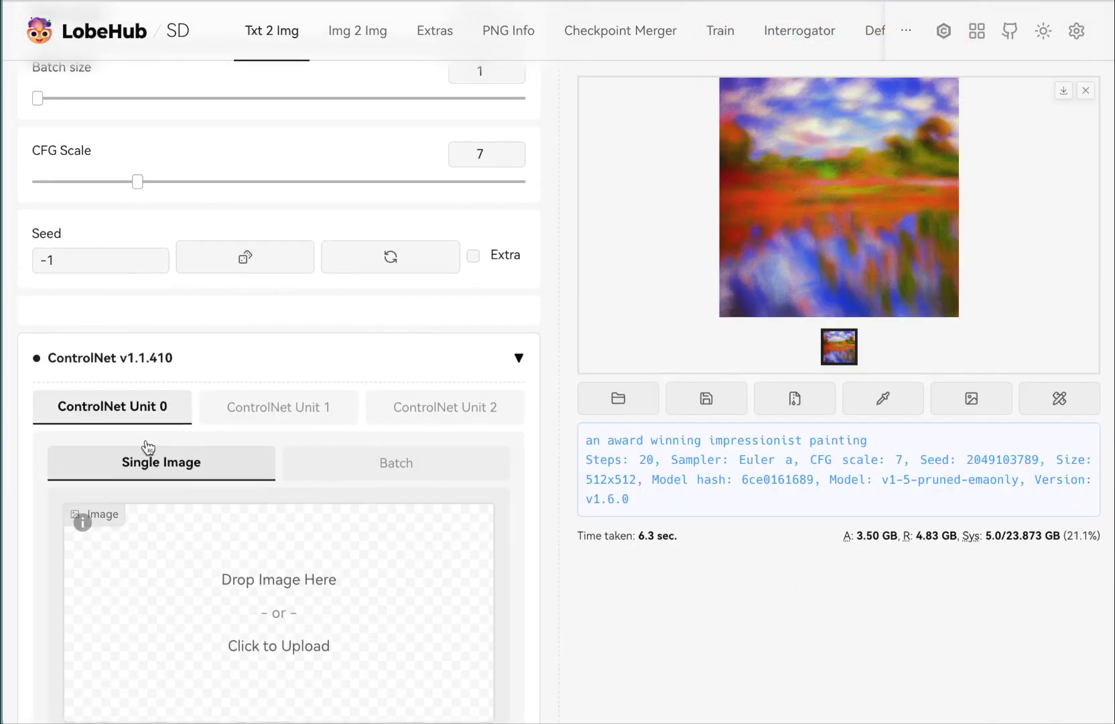
pyautogui.scroll(-5, 244, 537)
pyautogui.moveTo(1109, 168); pyautogui.dragTo(241, 238)
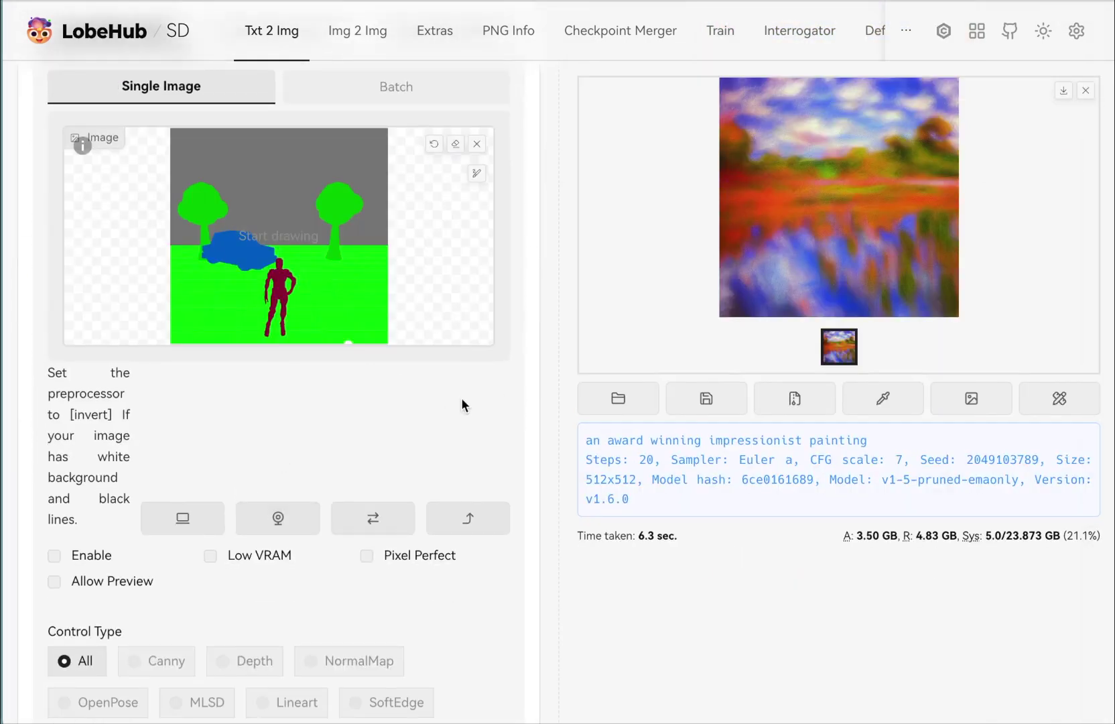
# Step: Set the control type to Segmentation, with preprocessor none and model control_v11p_sd15_seg [e1f51eb9]
pyautogui.scroll(-2, 461, 404)
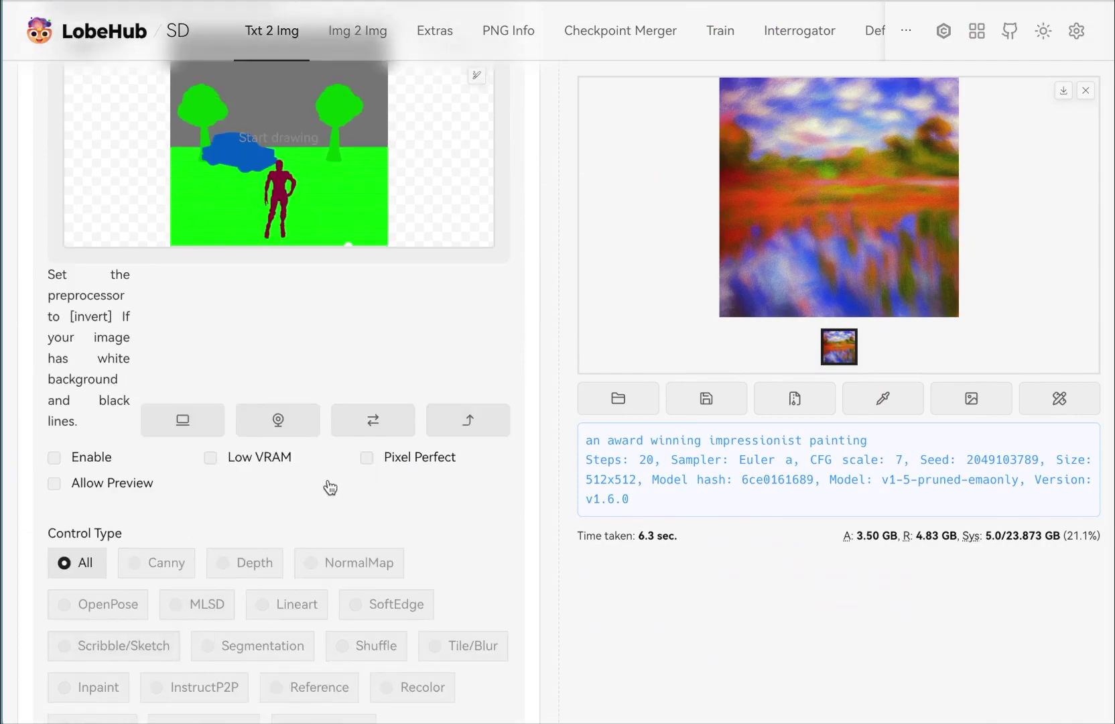
pyautogui.scroll(7, 329, 487)
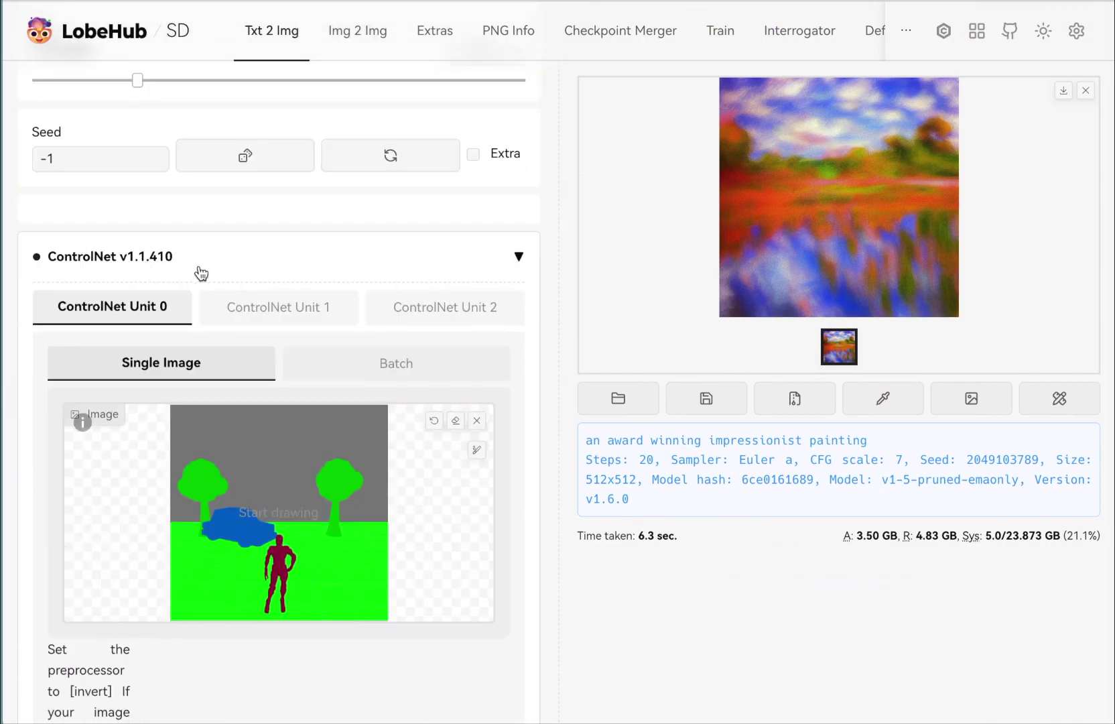
pyautogui.scroll(-10, 338, 496)
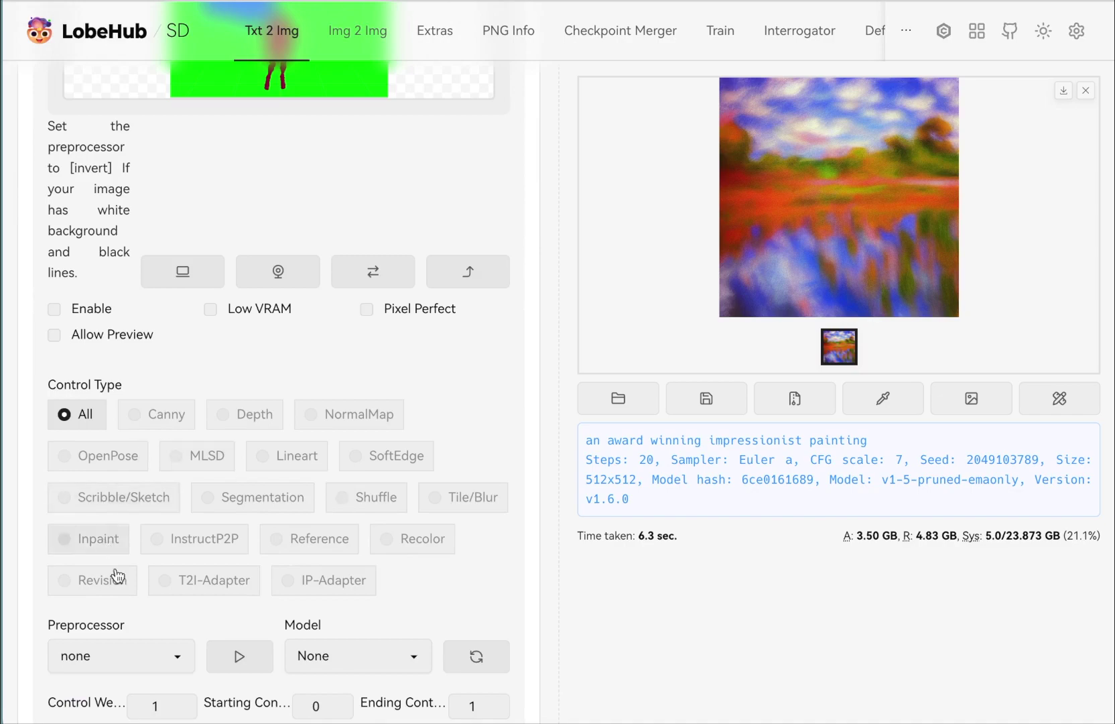
pyautogui.click(252, 501)
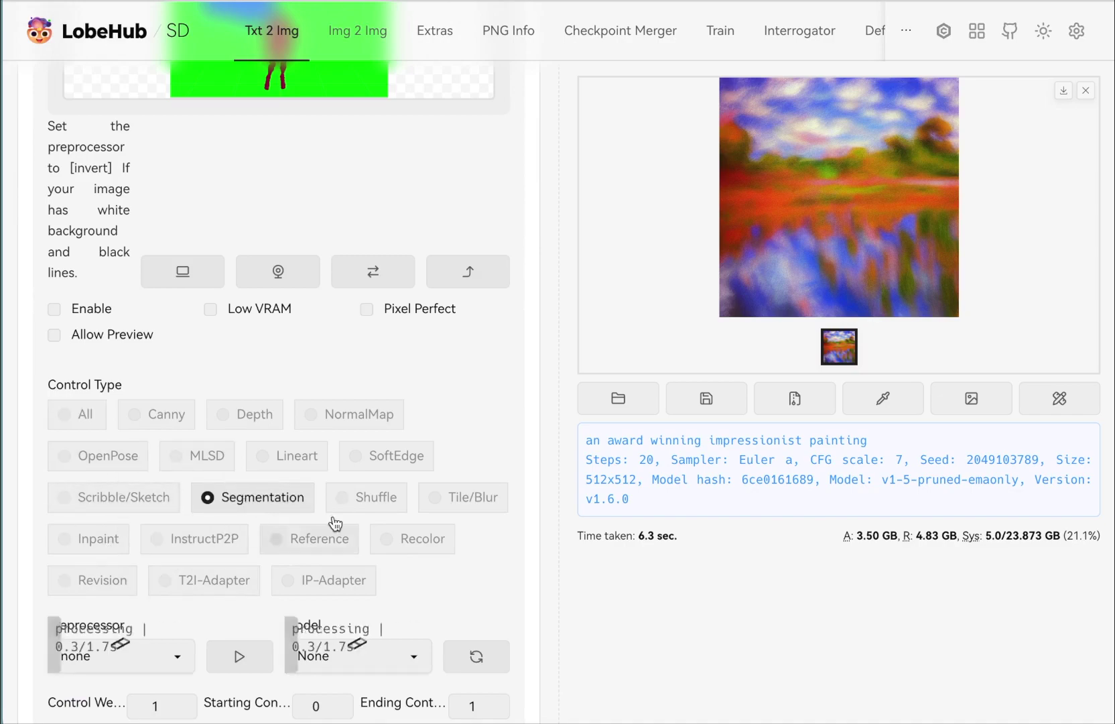
pyautogui.scroll(-11, 342, 429)
pyautogui.scroll(3, 320, 376)
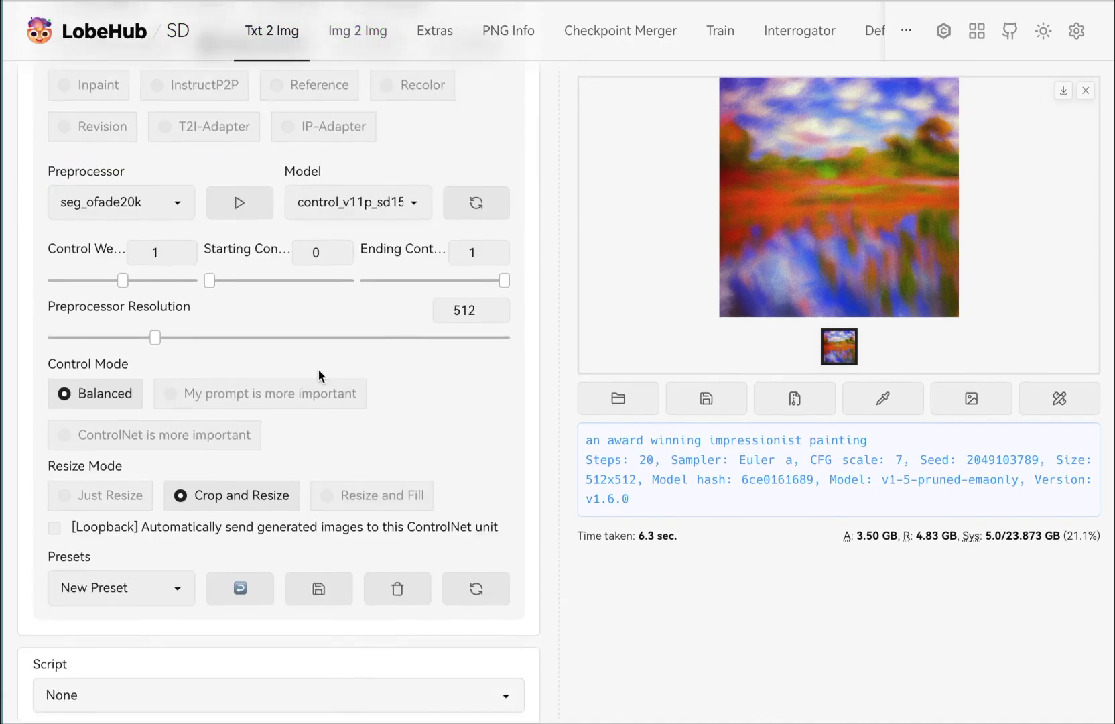
pyautogui.scroll(2, 187, 340)
pyautogui.click(171, 333)
pyautogui.click(134, 364)
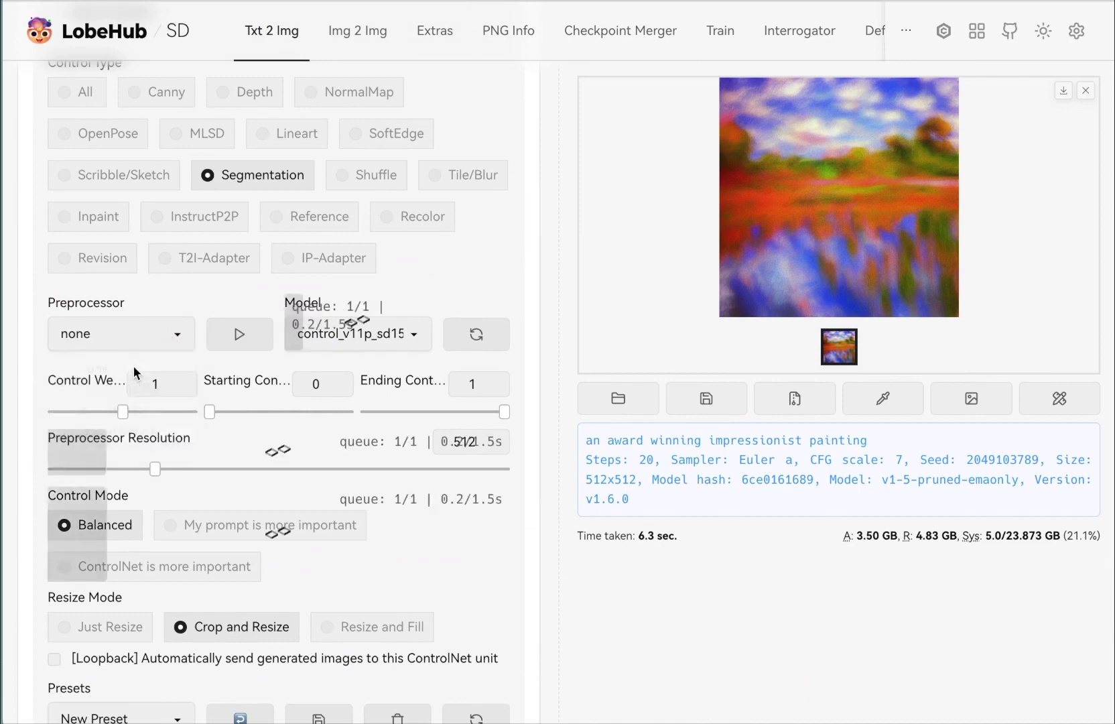
pyautogui.click(413, 335)
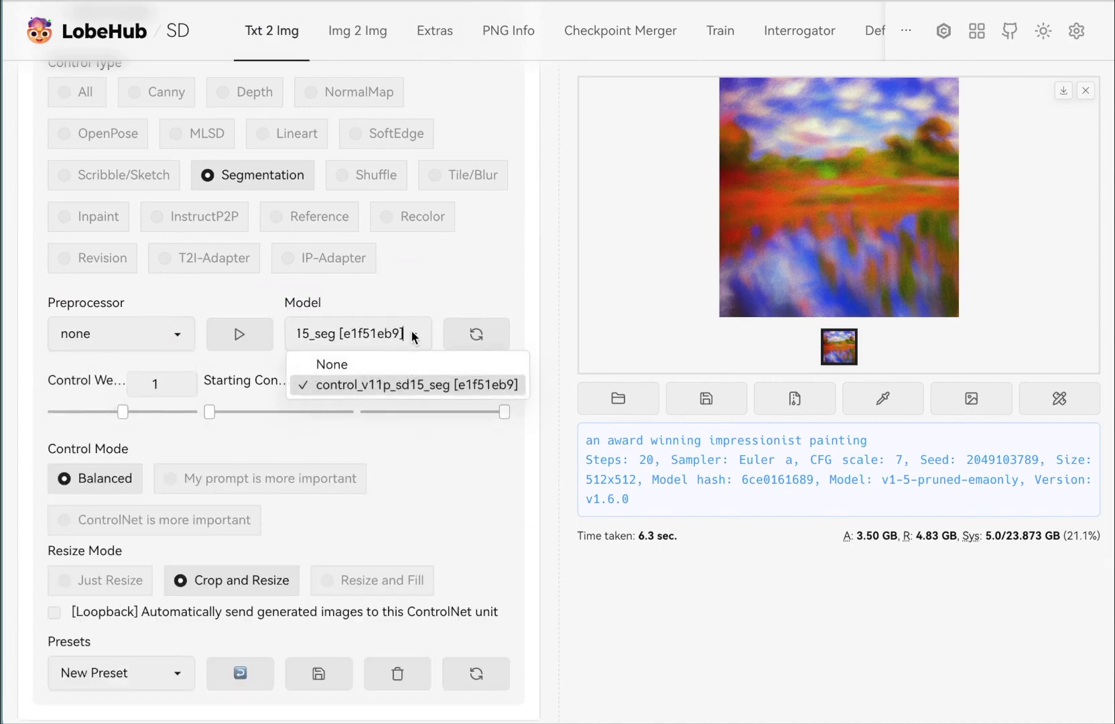
pyautogui.click(420, 385)
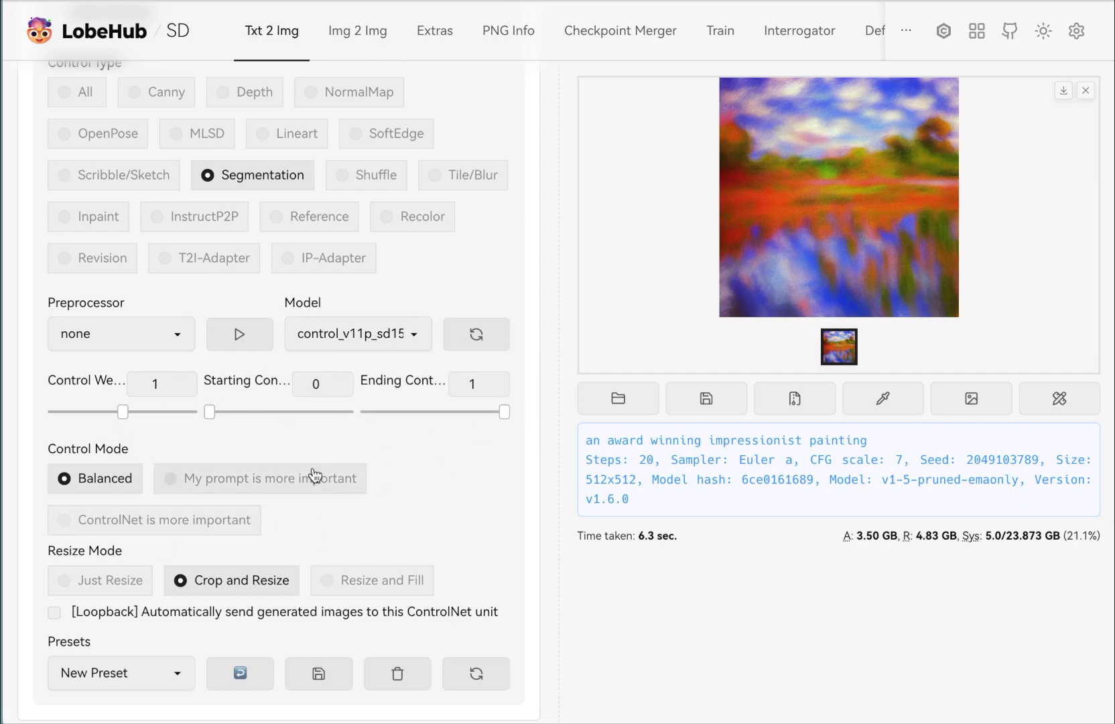
# Step: Generate another image from the current prompt and settings
pyautogui.scroll(10, 315, 475)
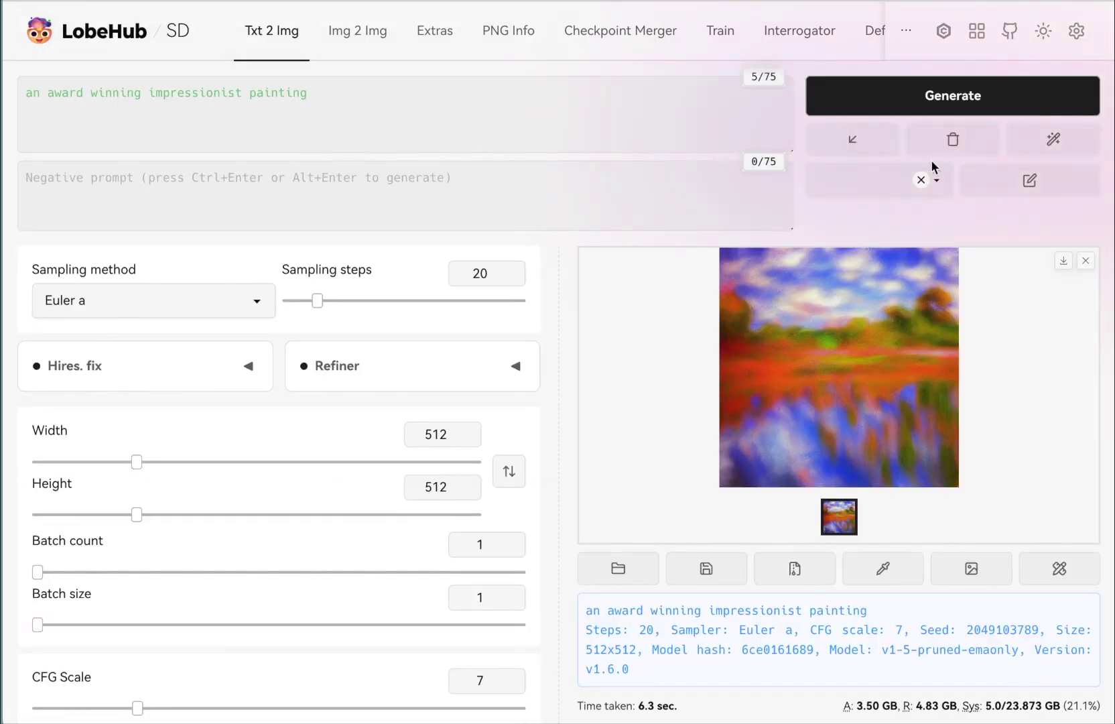
pyautogui.click(959, 98)
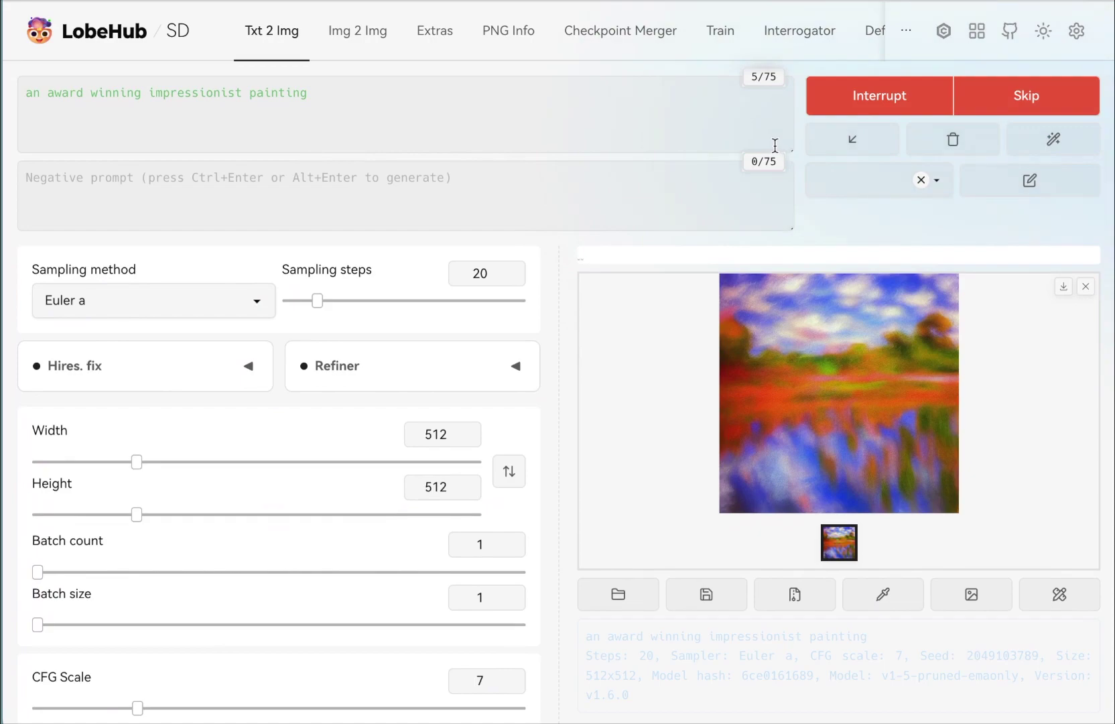
# Step: Enable ControlNet Unit 0 and generate the image again with the segmentation map applied
pyautogui.scroll(-3, 375, 387)
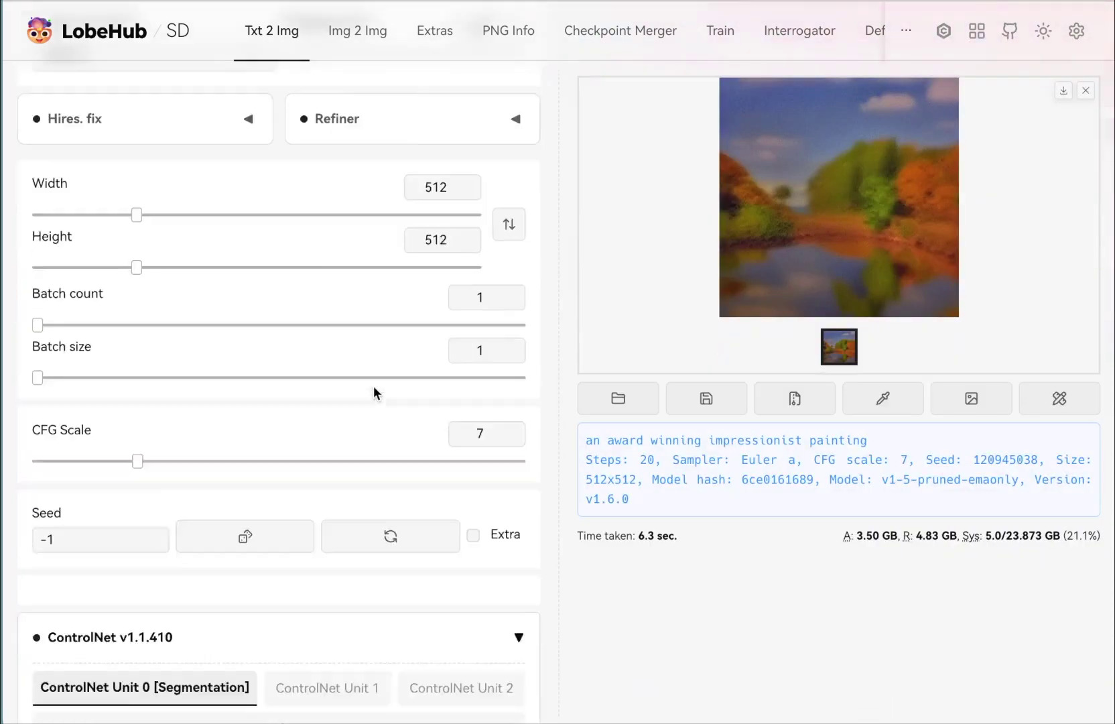
pyautogui.scroll(-5, 373, 385)
pyautogui.scroll(-2, 84, 577)
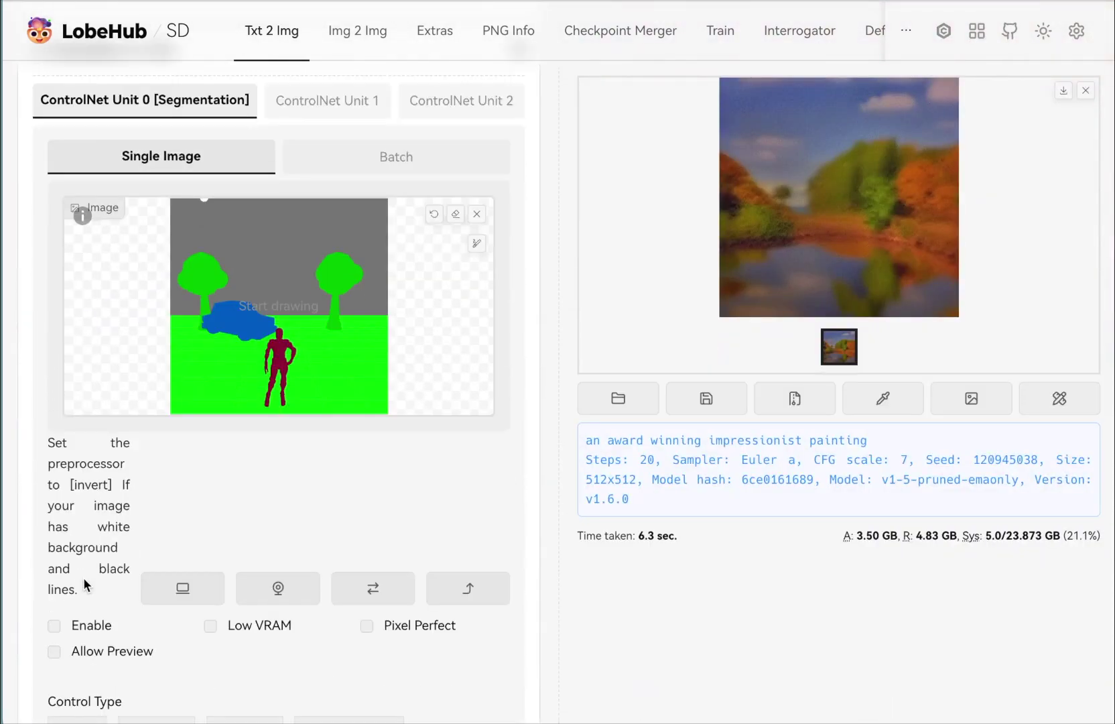
pyautogui.click(55, 627)
pyautogui.scroll(10, 436, 638)
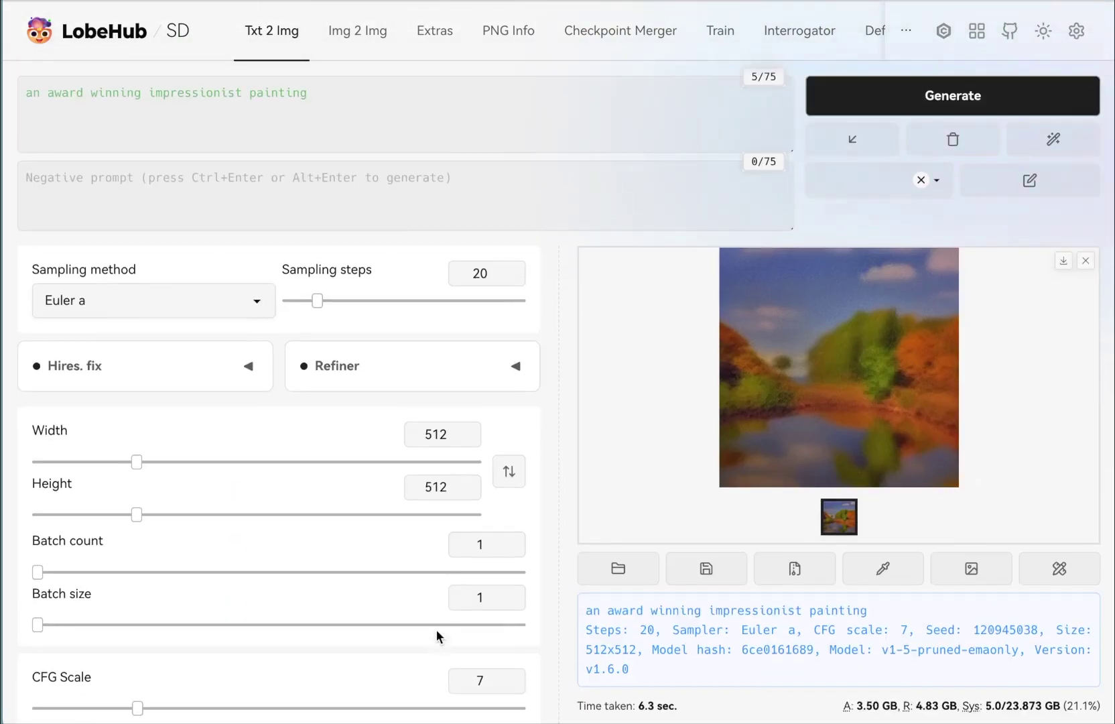
pyautogui.click(886, 109)
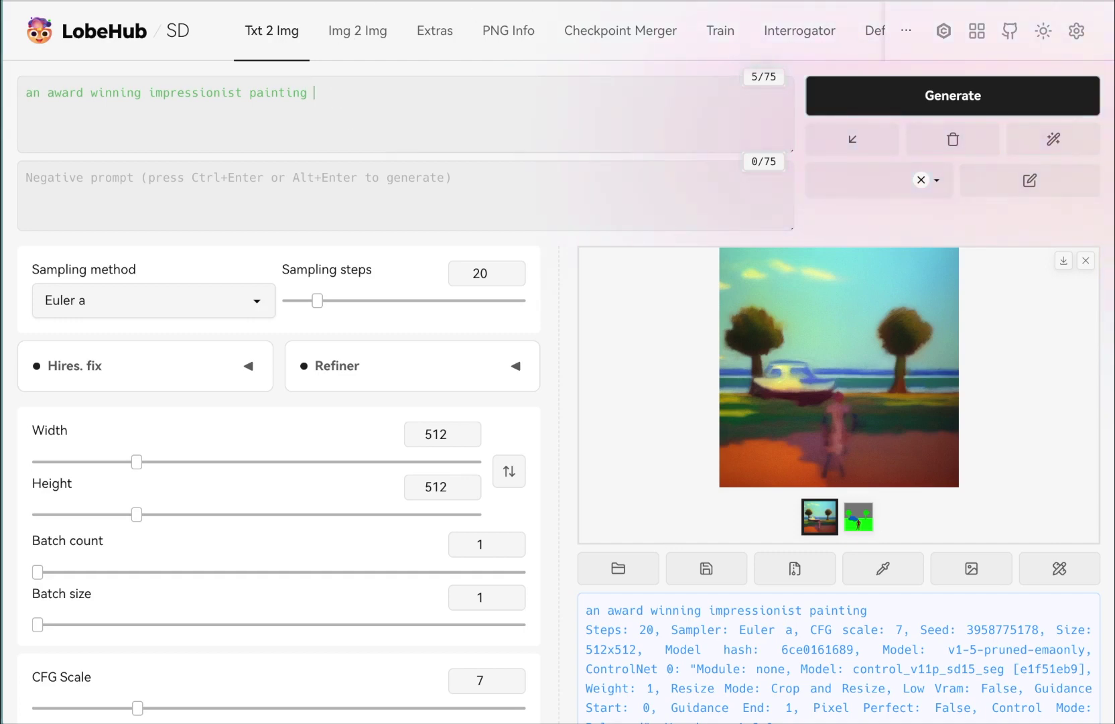
# Step: Extend the prompt with "of a man infront of a car parked in a meadow with two trees" and regenerate the image
pyautogui.write('impressionist painting of a man infront of a car parked in a meadow with two trees')
pyautogui.moveTo(315, 94)
pyautogui.mouseDown()
pyautogui.moveTo(510, 97)
pyautogui.moveTo(482, 97)
pyautogui.mouseUp()
pyautogui.press('BackSpace')
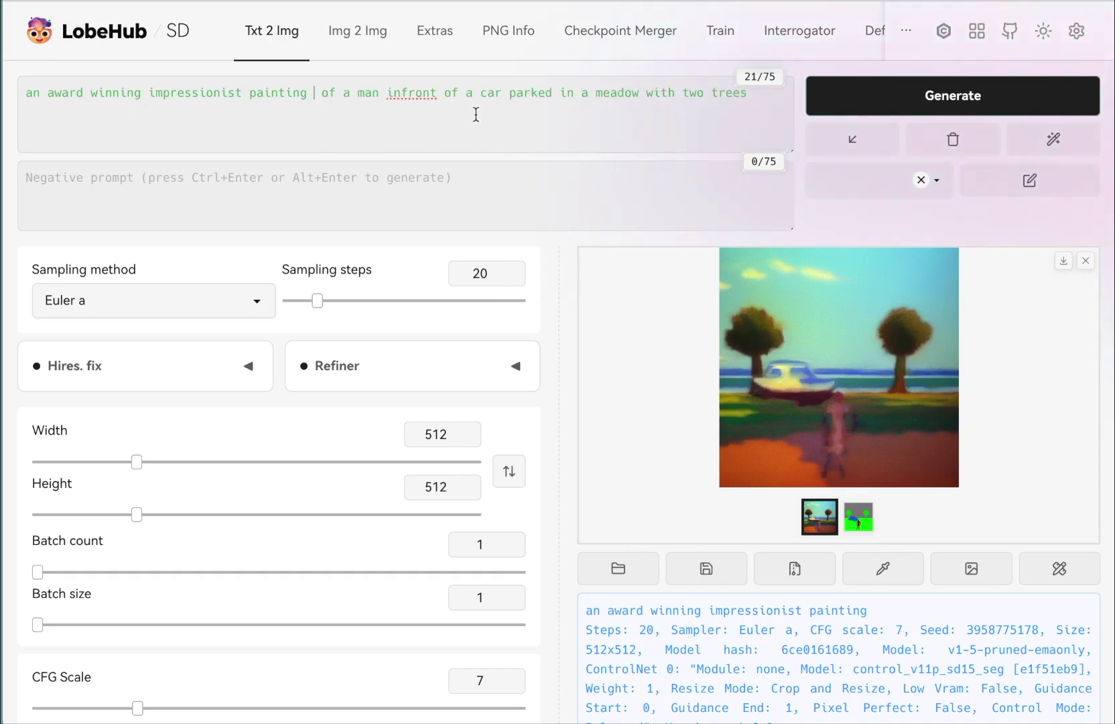
pyautogui.press('BackSpace')
pyautogui.click(956, 101)
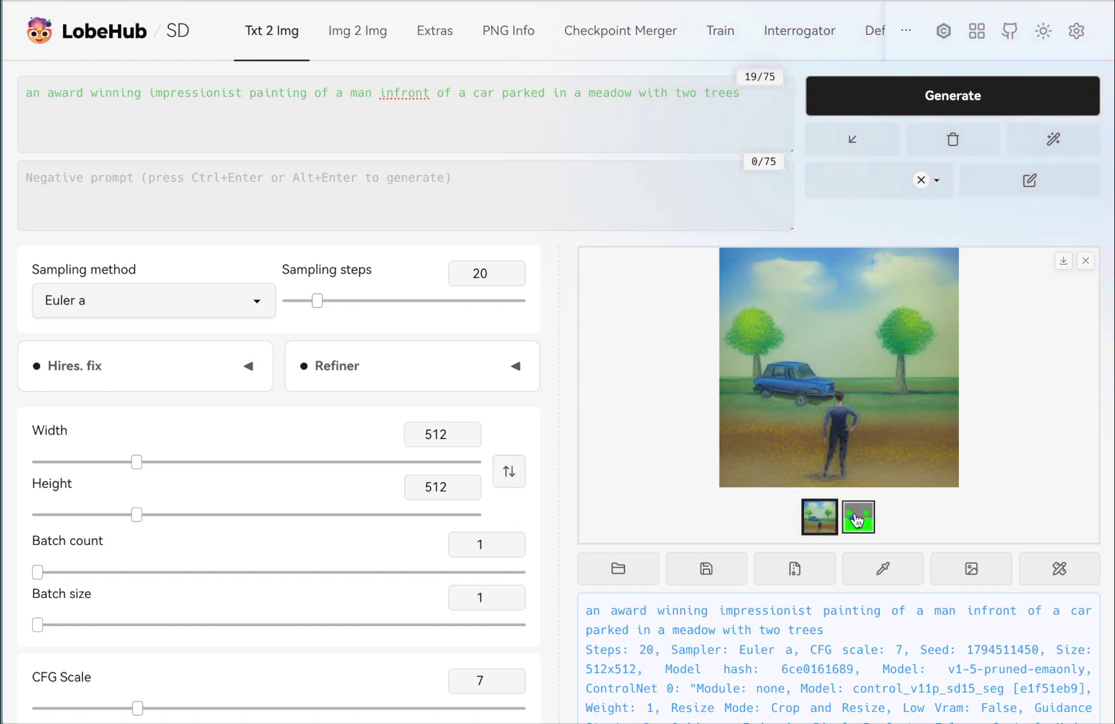
# Step: Compare the generated painting with its segmentation map by switching between the two result images
pyautogui.click(857, 517)
pyautogui.click(828, 518)
pyautogui.click(860, 516)
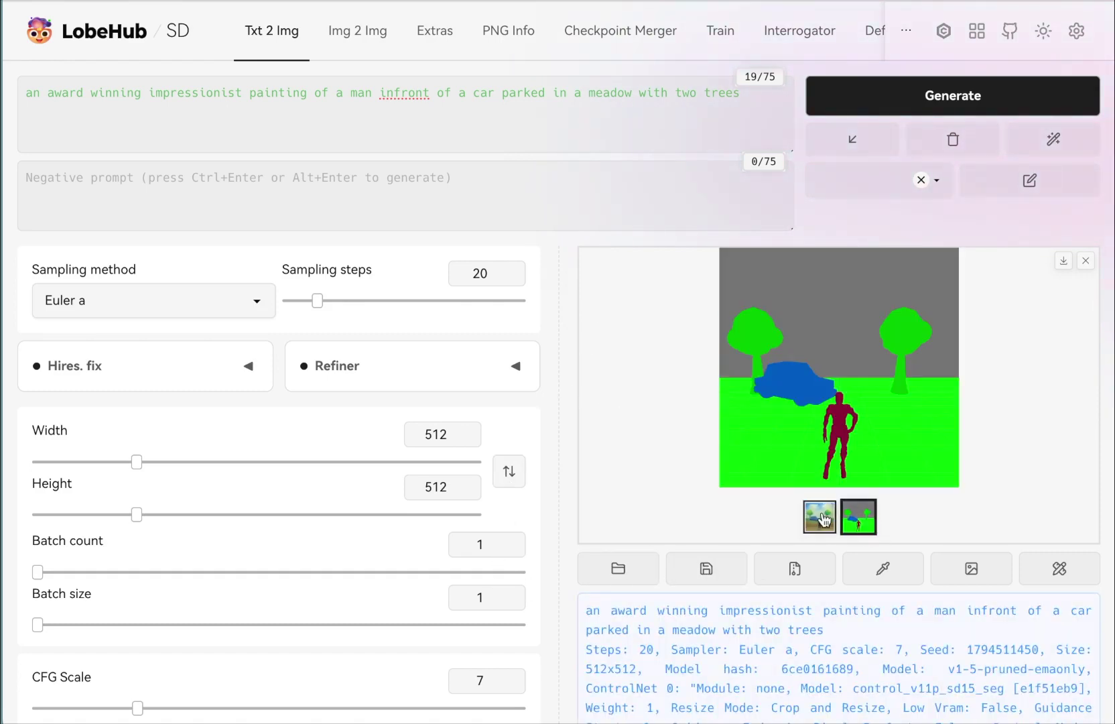
pyautogui.click(823, 520)
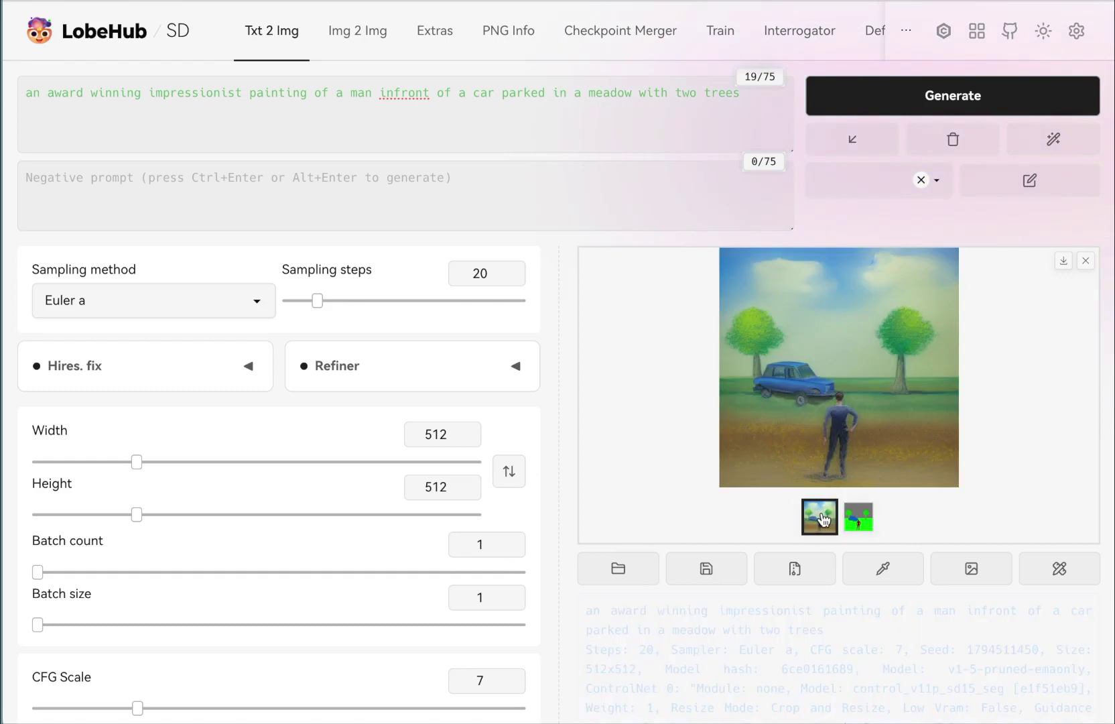
pyautogui.click(856, 522)
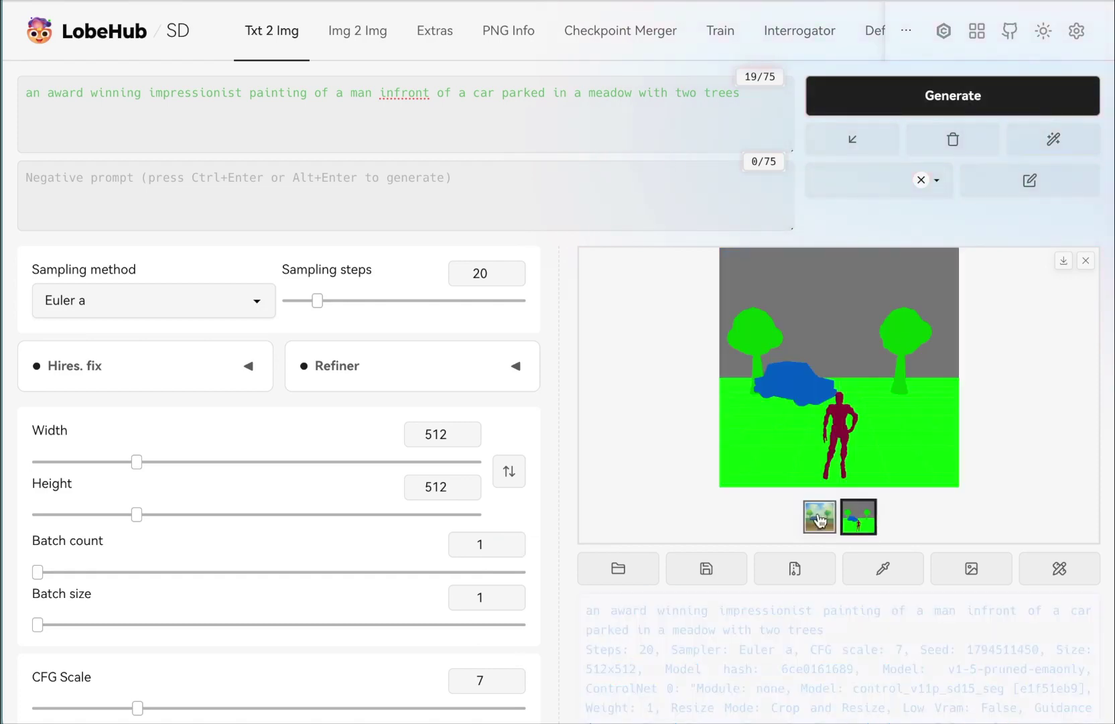
pyautogui.click(819, 516)
# Step: Set the sampling method to DPM++ 3M SDE Karras and the batch count to 4, and generate the paintings
pyautogui.click(513, 540)
pyautogui.click(512, 540)
pyautogui.click(513, 540)
pyautogui.hotkey('ctrl', 'Return')
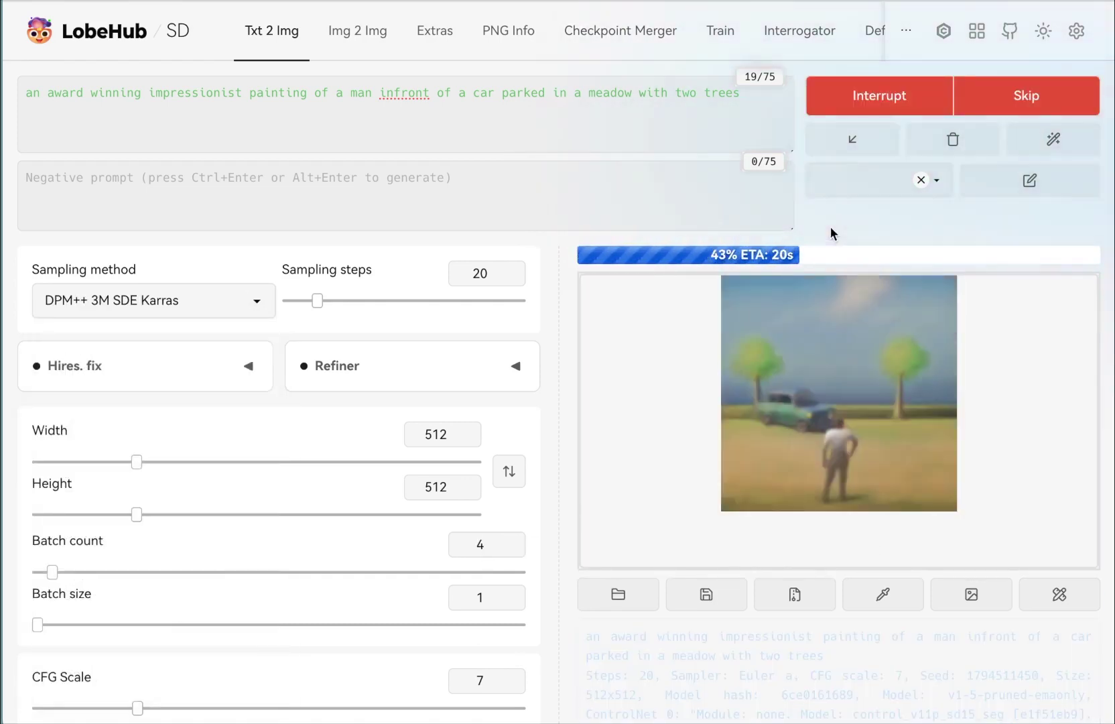
# Step: View the painting grid enlarged, regenerate the batch with a CFG scale of 6, and enlarge the new grid
pyautogui.click(891, 315)
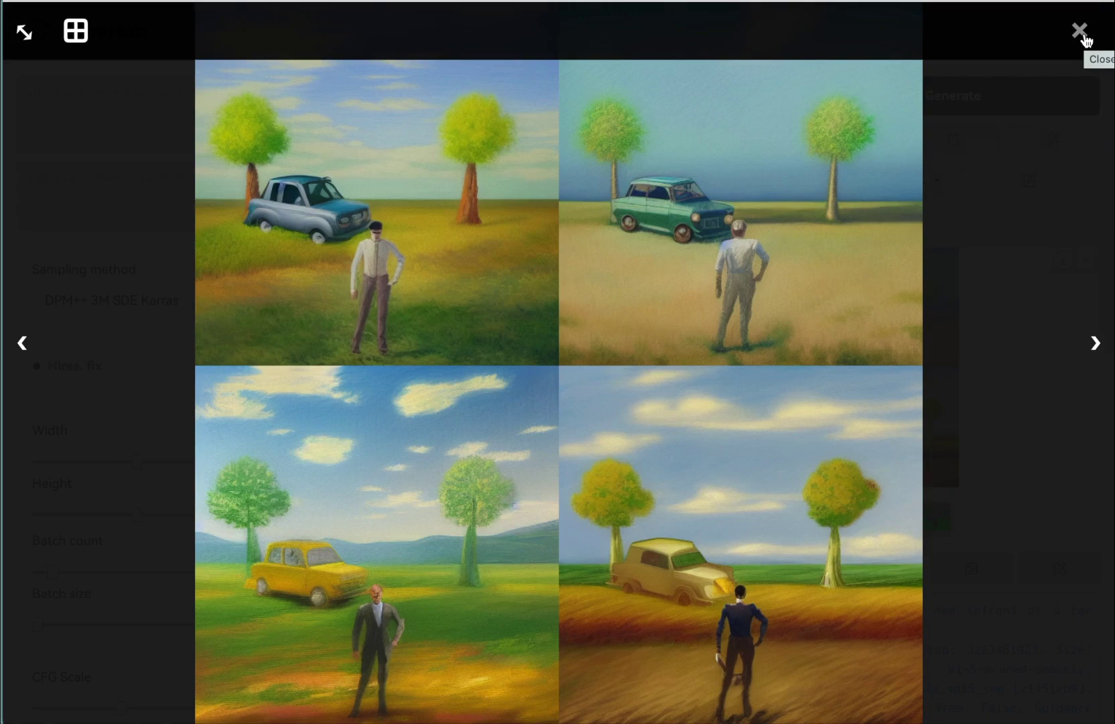
pyautogui.click(1085, 39)
pyautogui.click(965, 95)
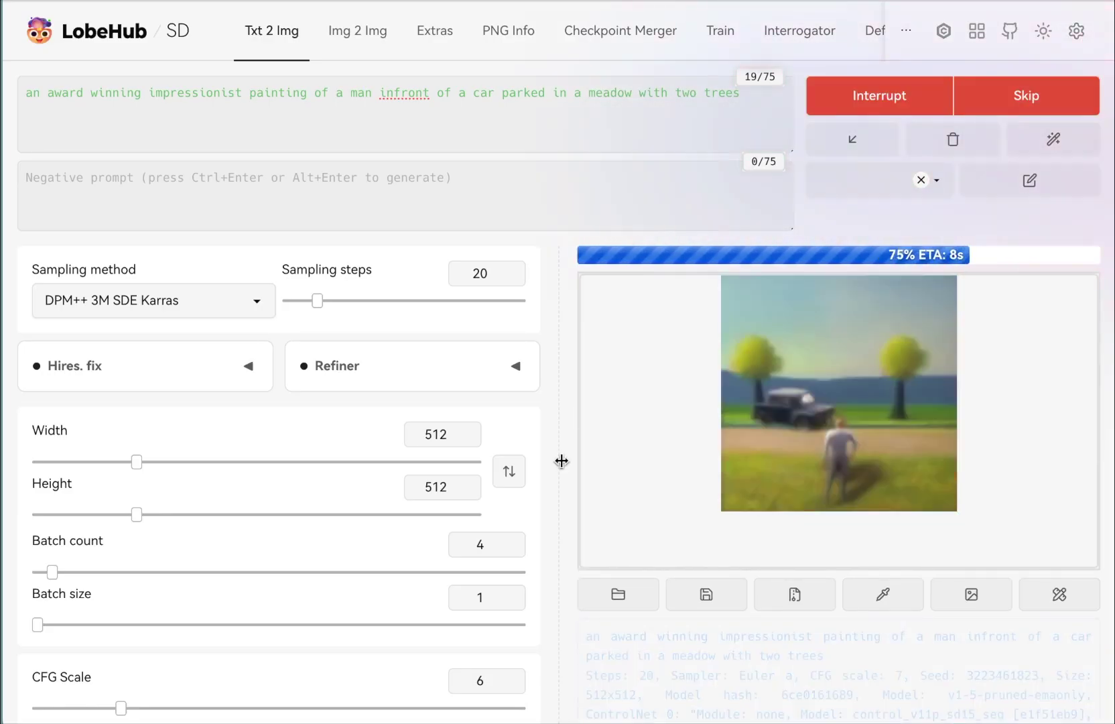
pyautogui.click(844, 363)
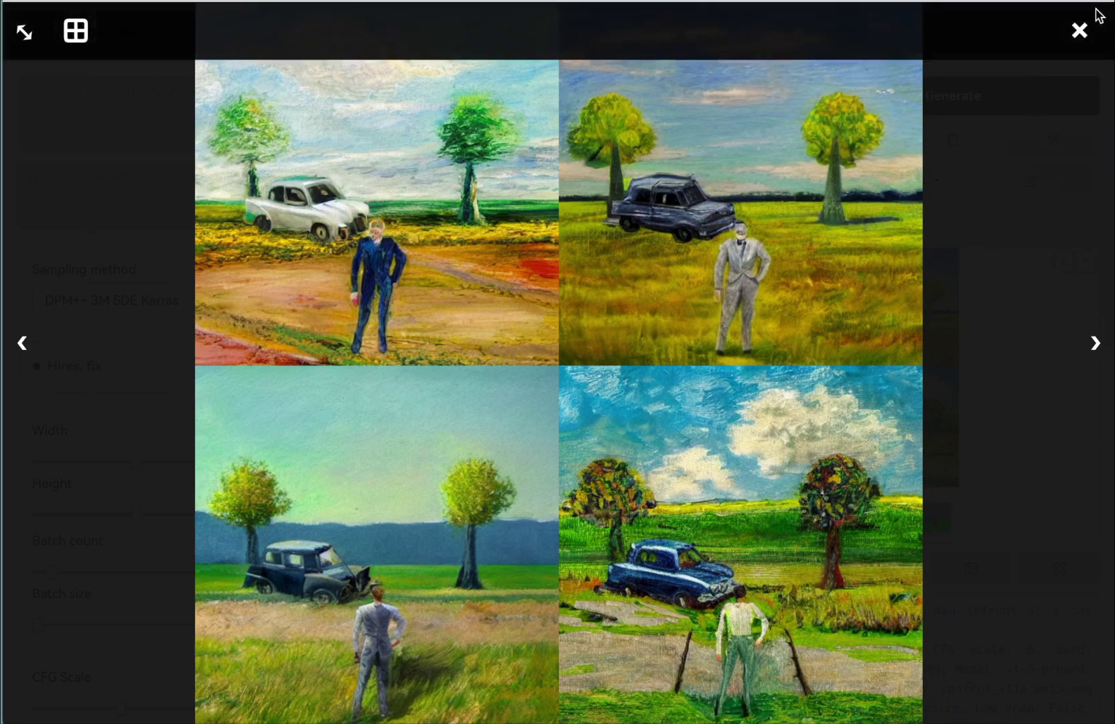
pyautogui.click(1077, 30)
# Step: Compare the individual paintings of the new batch with the segmentation map in the results gallery
pyautogui.click(936, 517)
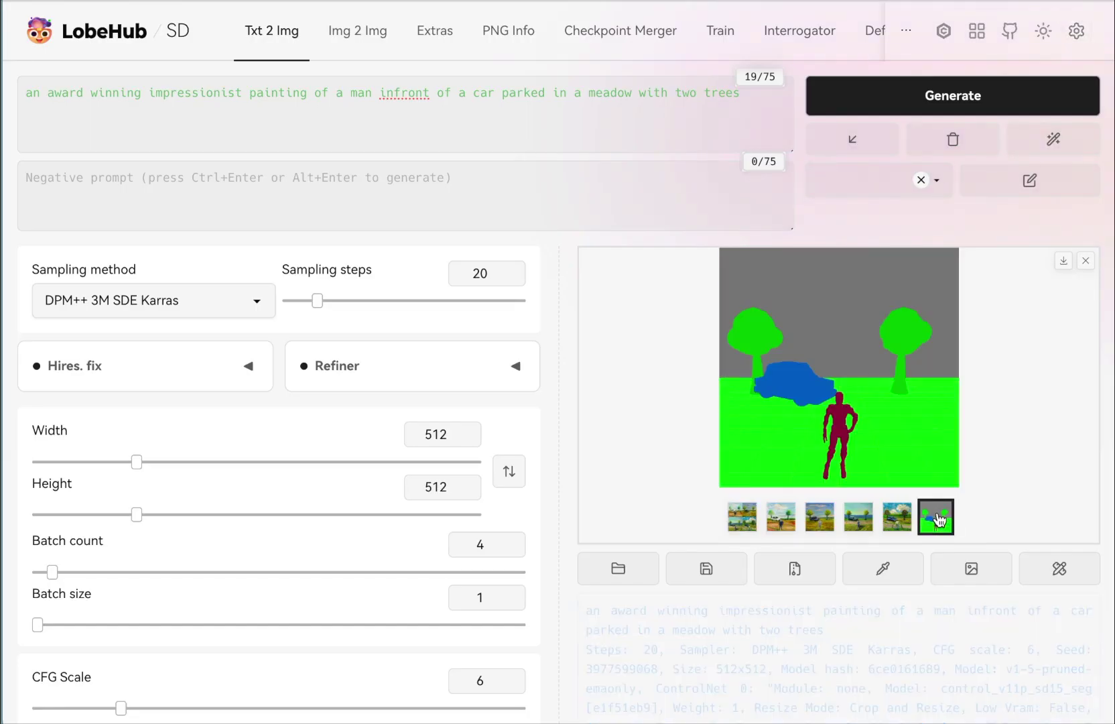
pyautogui.click(864, 521)
pyautogui.click(899, 523)
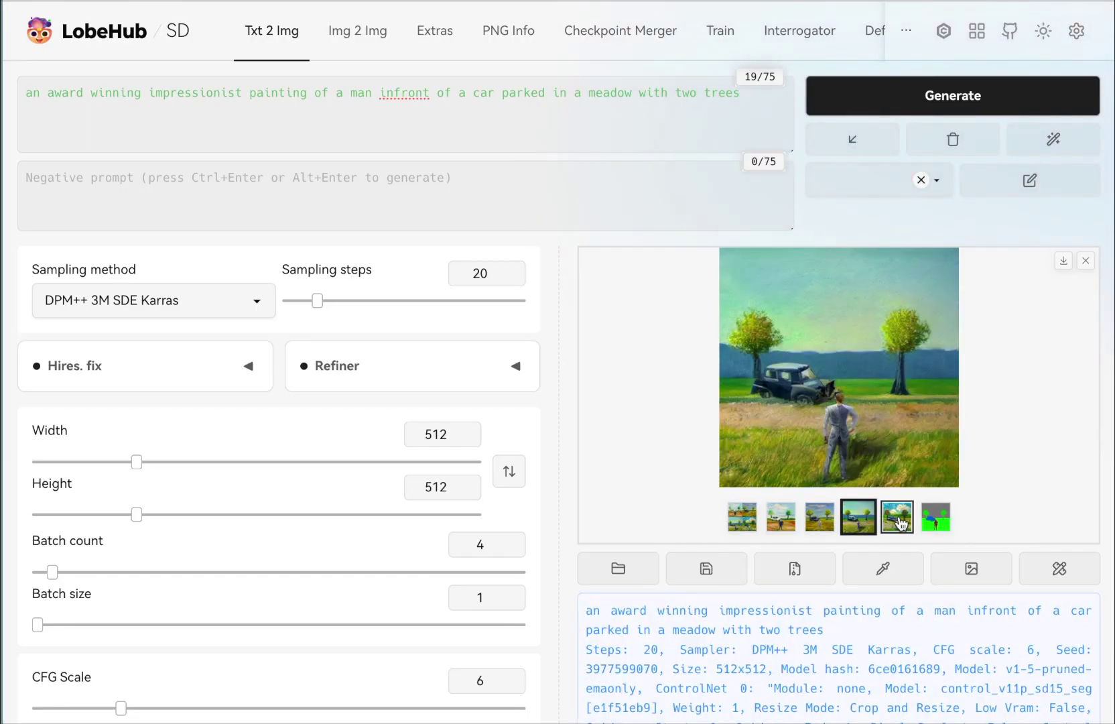
pyautogui.click(934, 523)
pyautogui.click(781, 519)
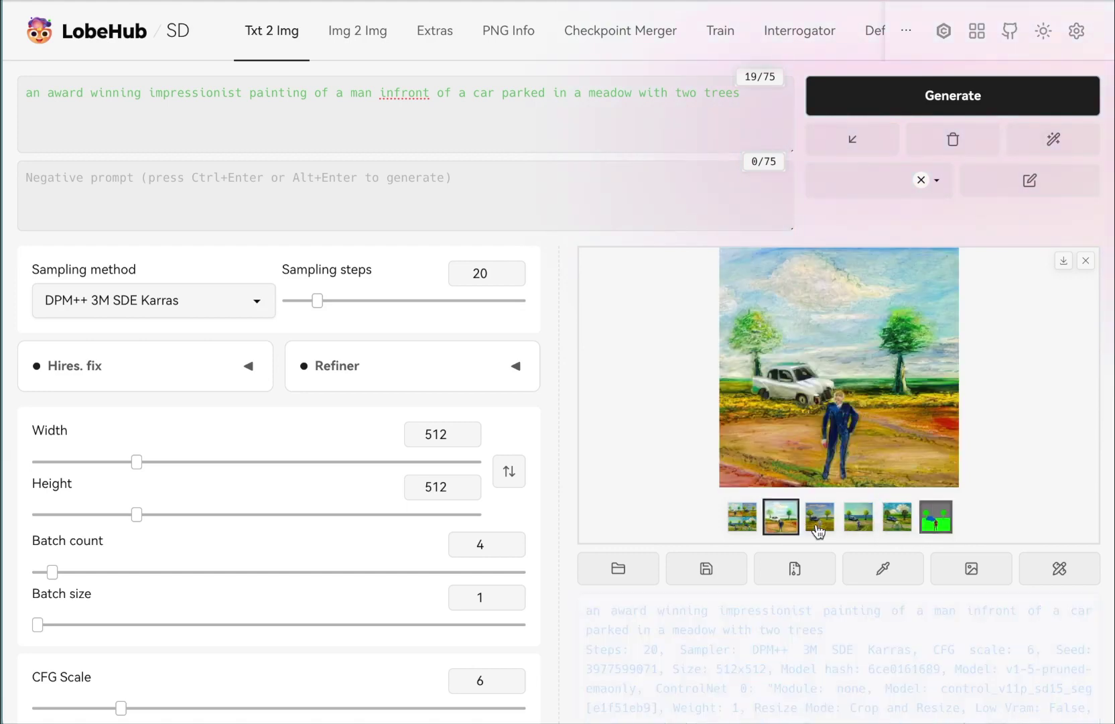
pyautogui.click(819, 520)
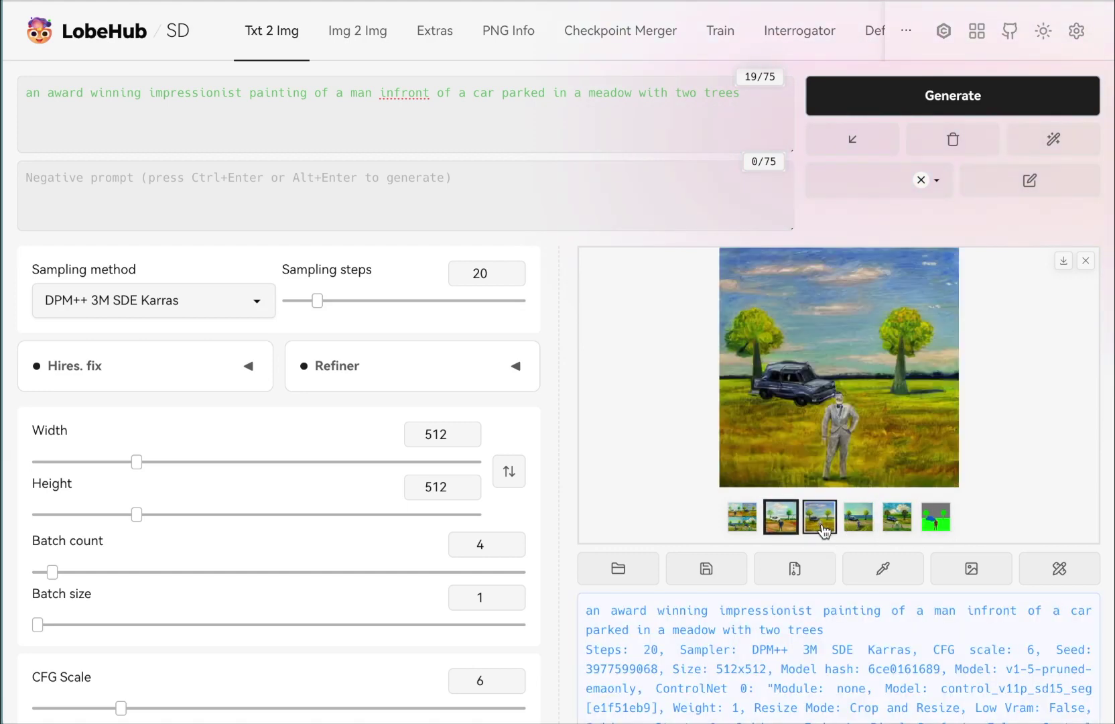
pyautogui.click(935, 518)
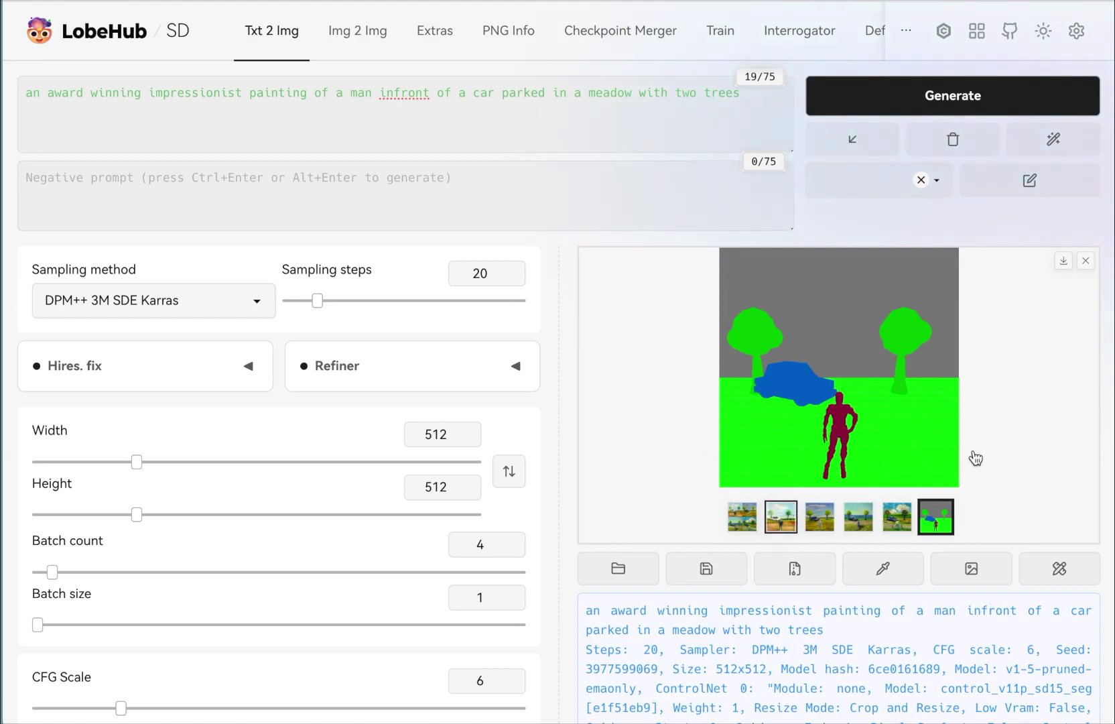